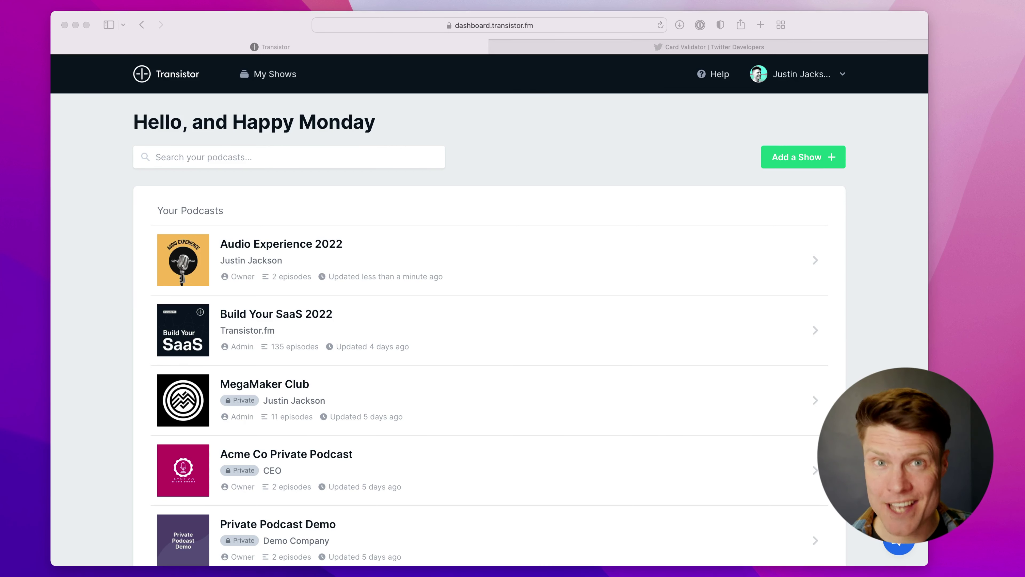
- Open the Theme / Design settings for the Audio Experience 2022 website
click(464, 179)
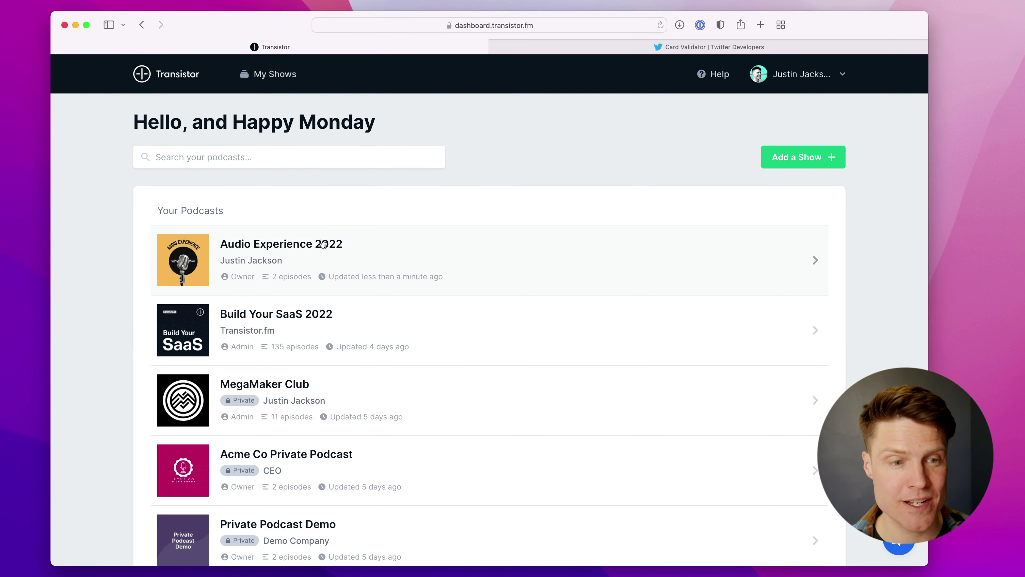
scroll(323, 244, down, 1)
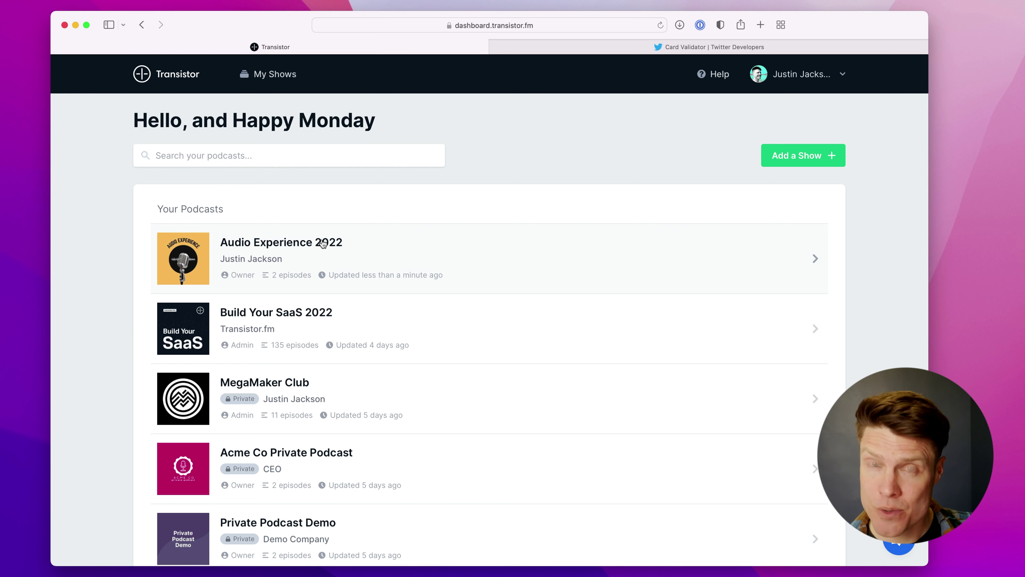
scroll(323, 244, down, 1)
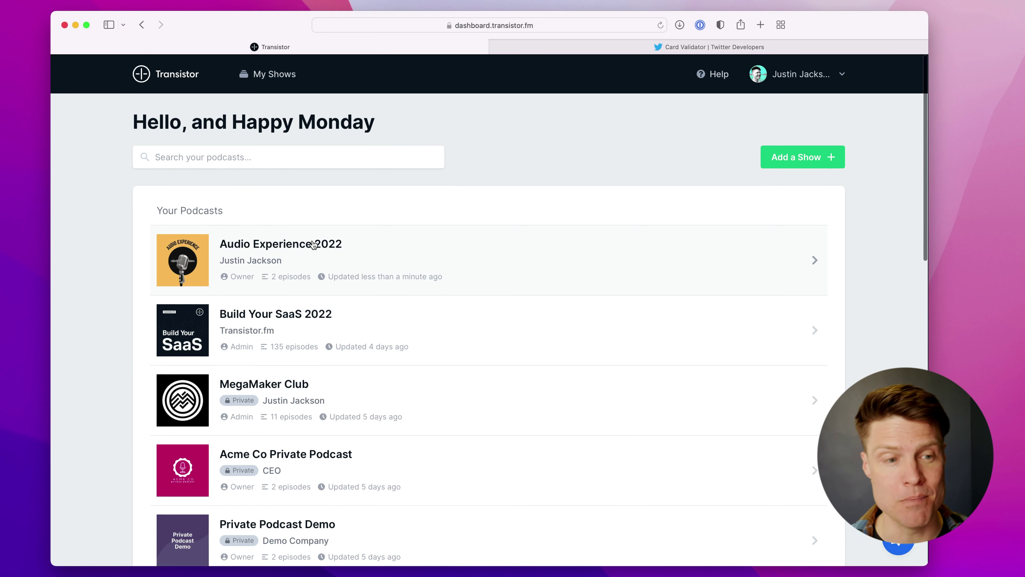
click(273, 241)
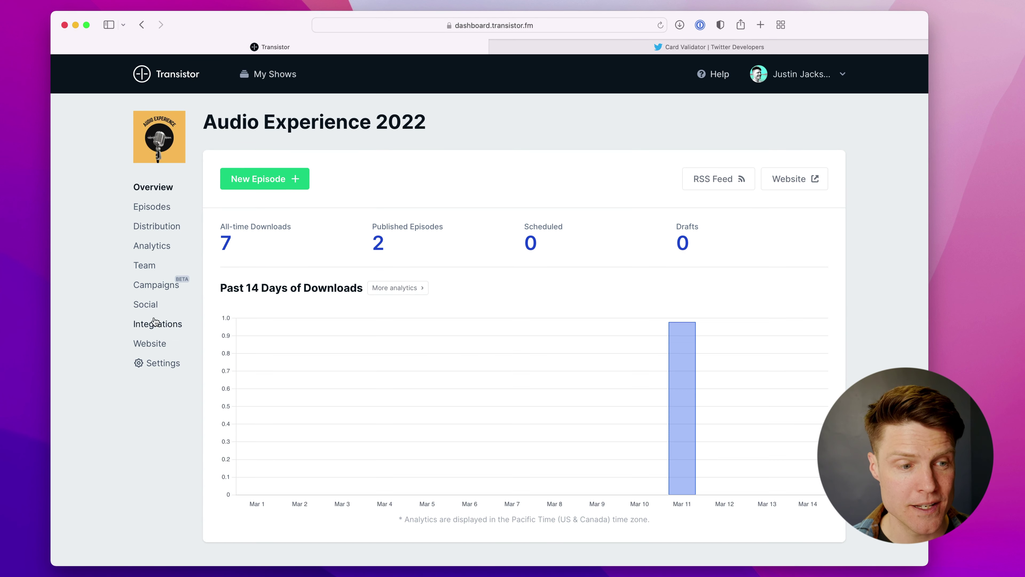
click(150, 344)
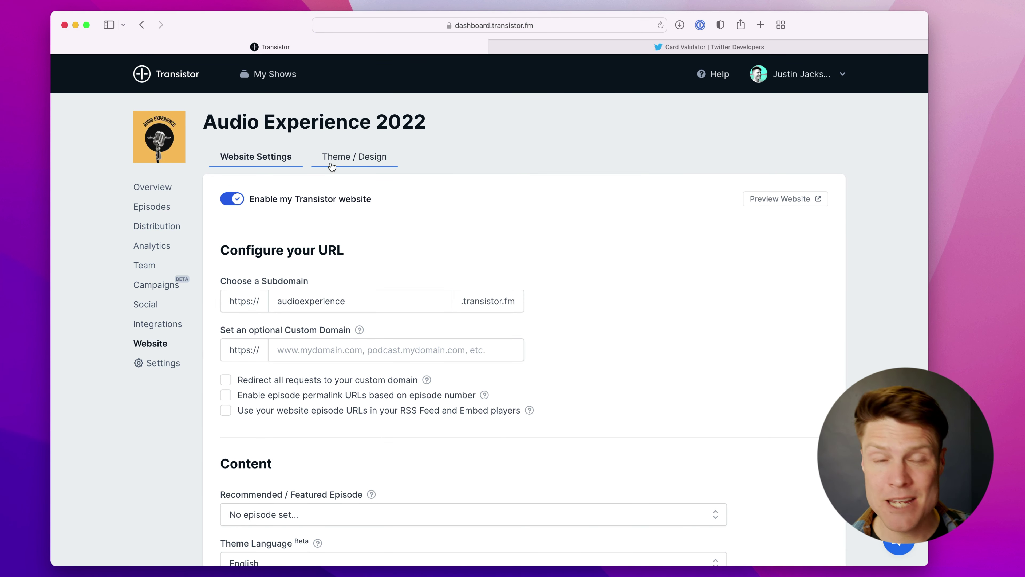
click(348, 157)
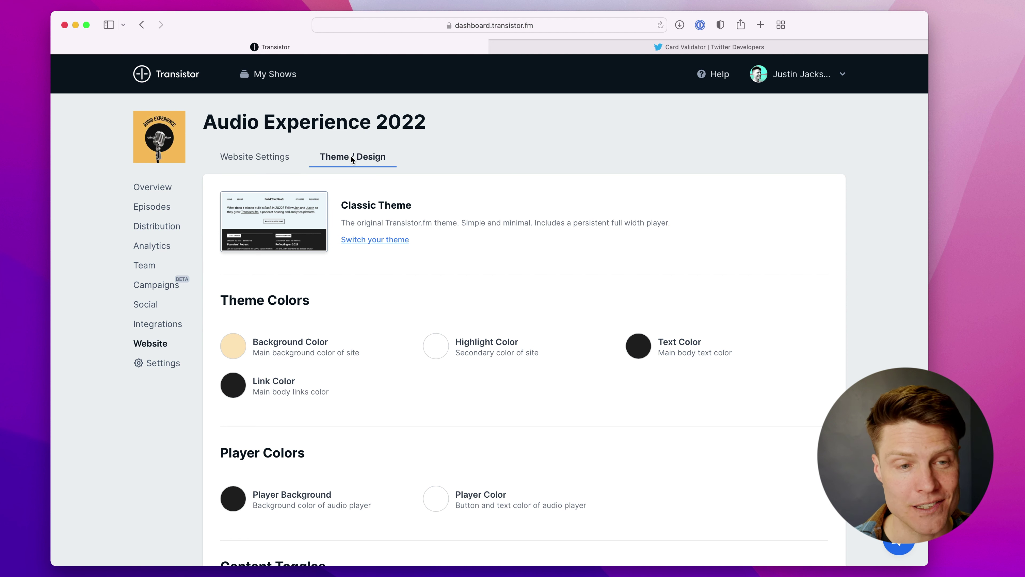
- Choose the Graphite theme, save it, and go back to Website Settings
scroll(359, 226, down, 1)
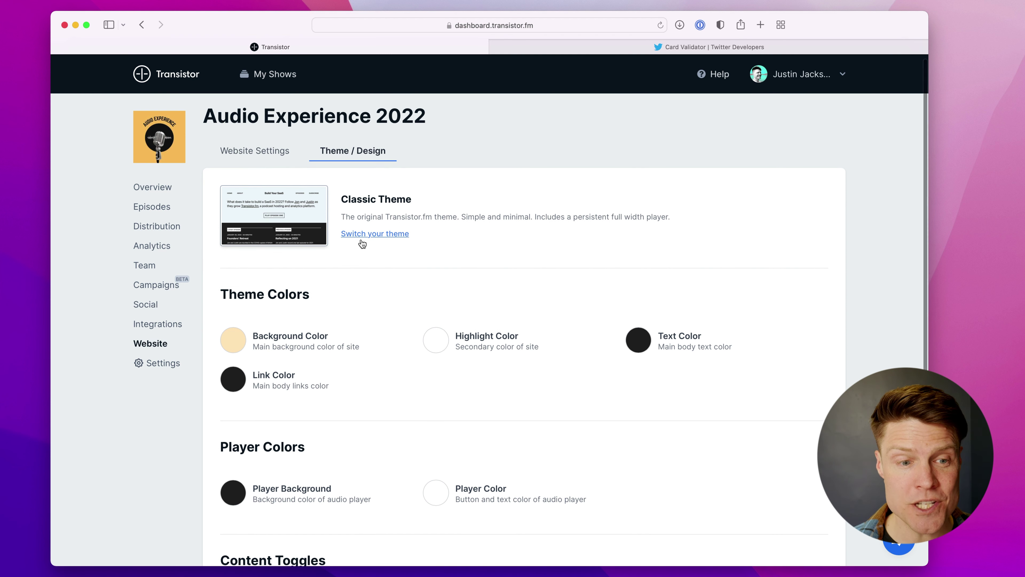
click(363, 235)
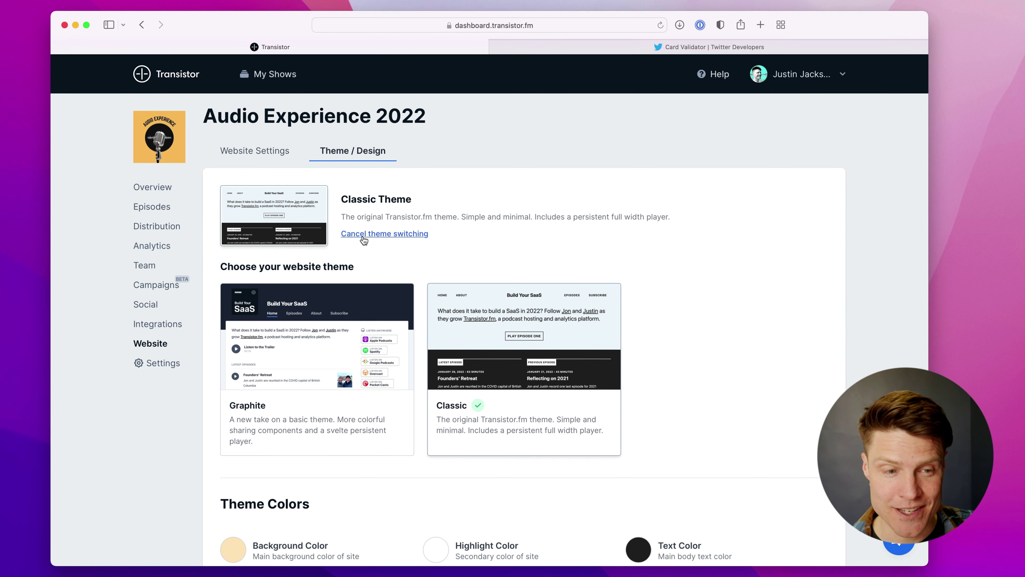
click(302, 358)
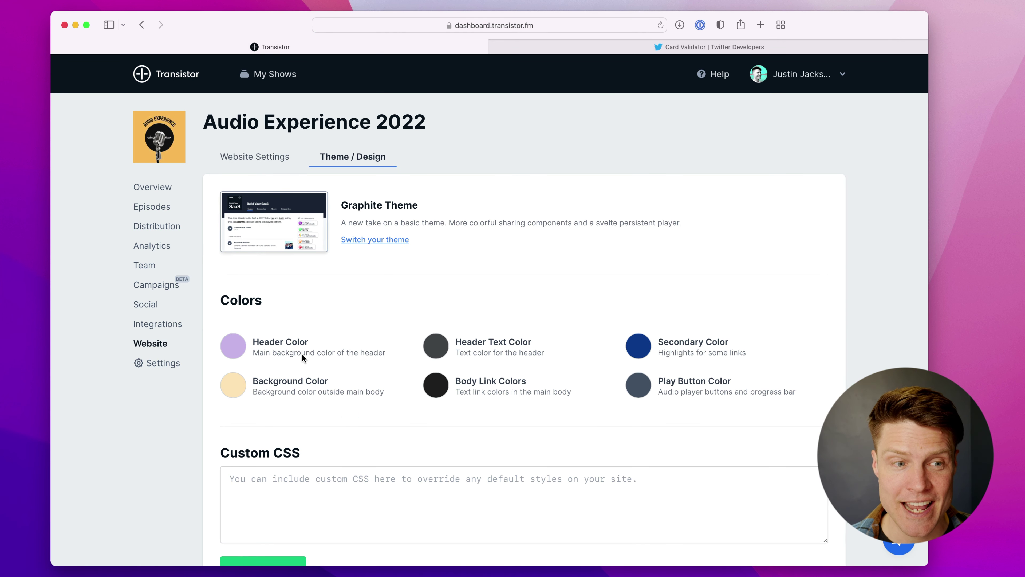
scroll(382, 347, down, 3)
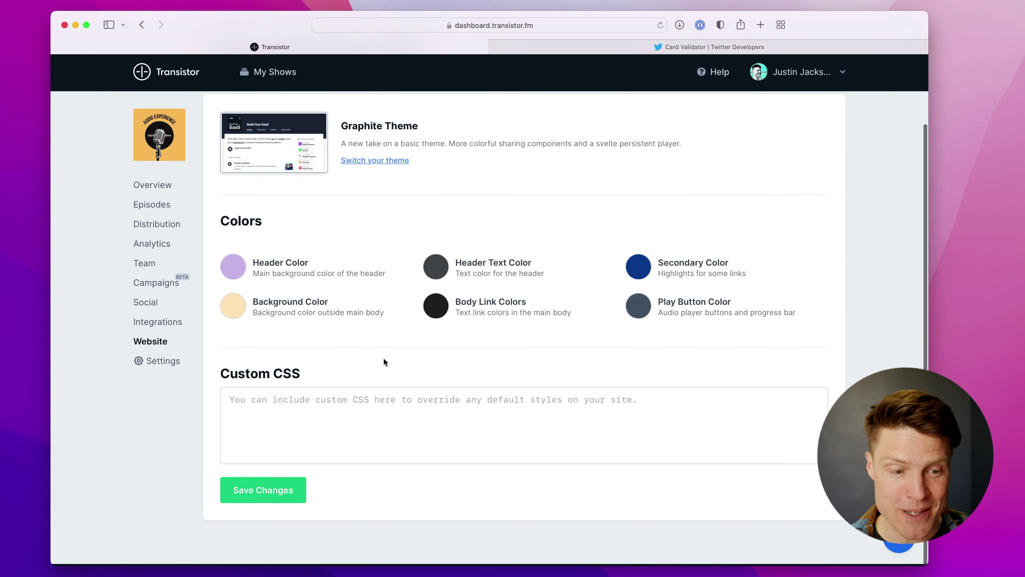
click(275, 493)
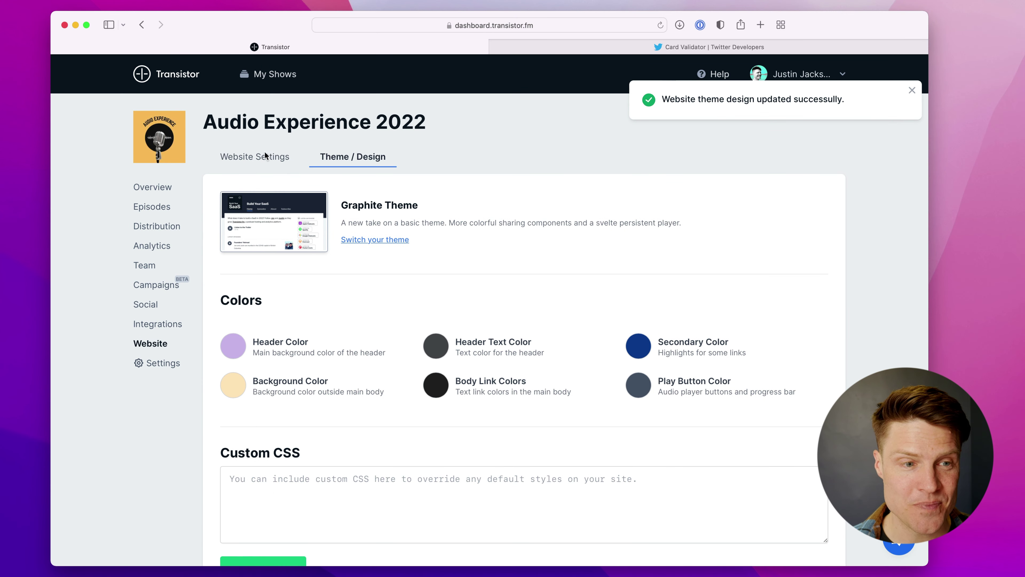
click(267, 160)
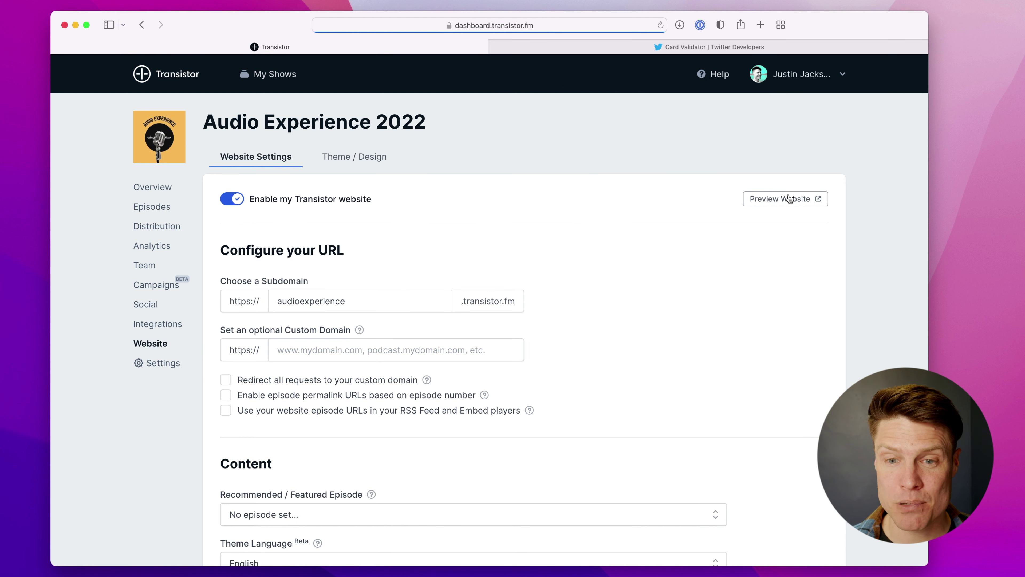
- Preview the public website, open its Apple Podcasts listing, and return to the preview
click(800, 200)
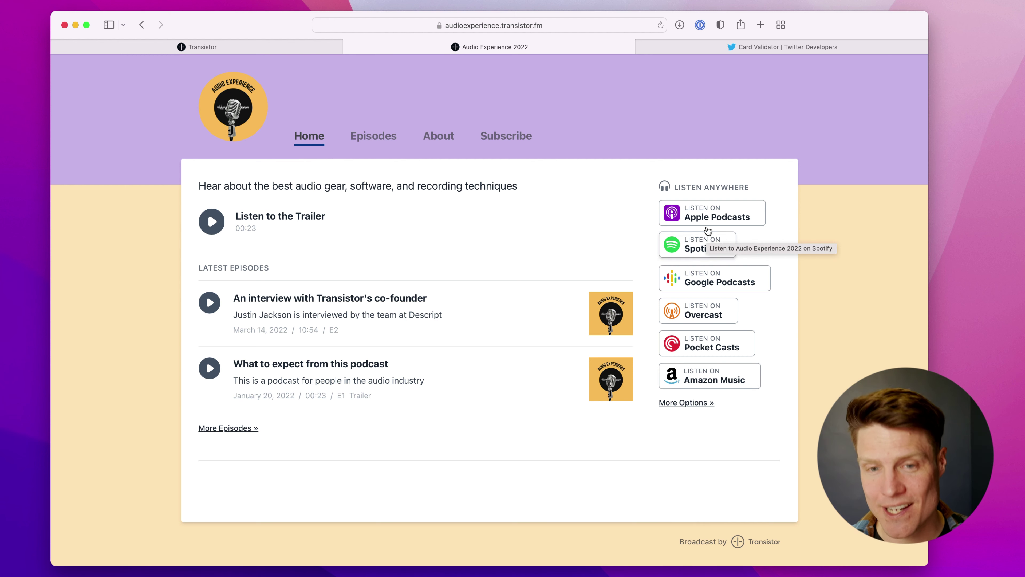
click(708, 218)
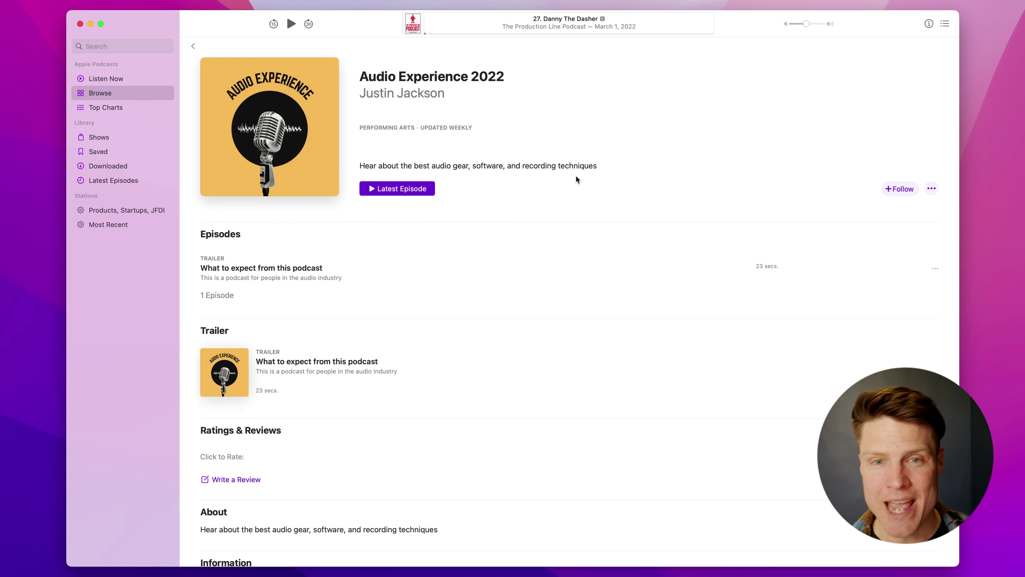
key(super+Tab)
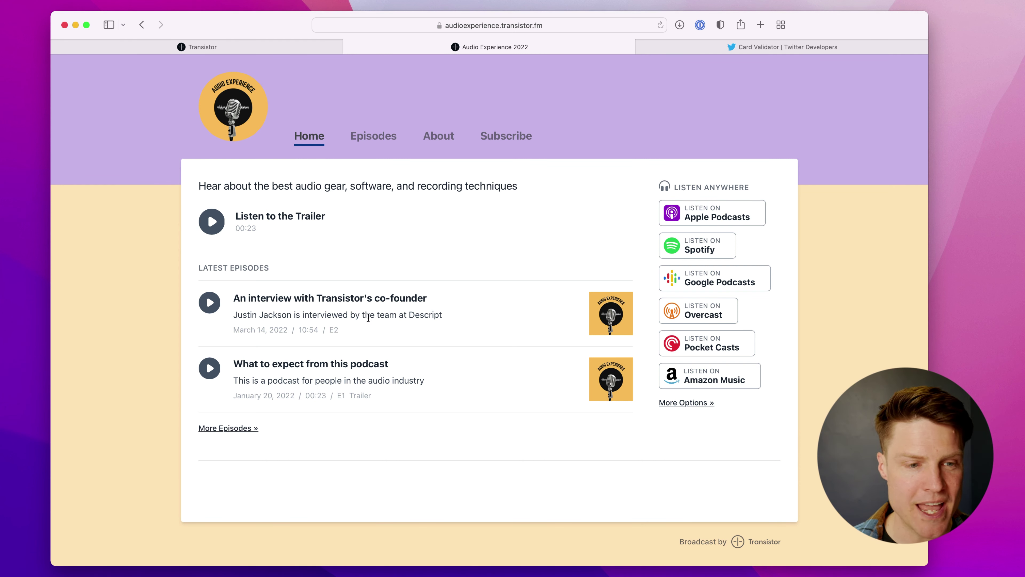
- Open the Transistor co-founder interview episode and start playing it
click(338, 299)
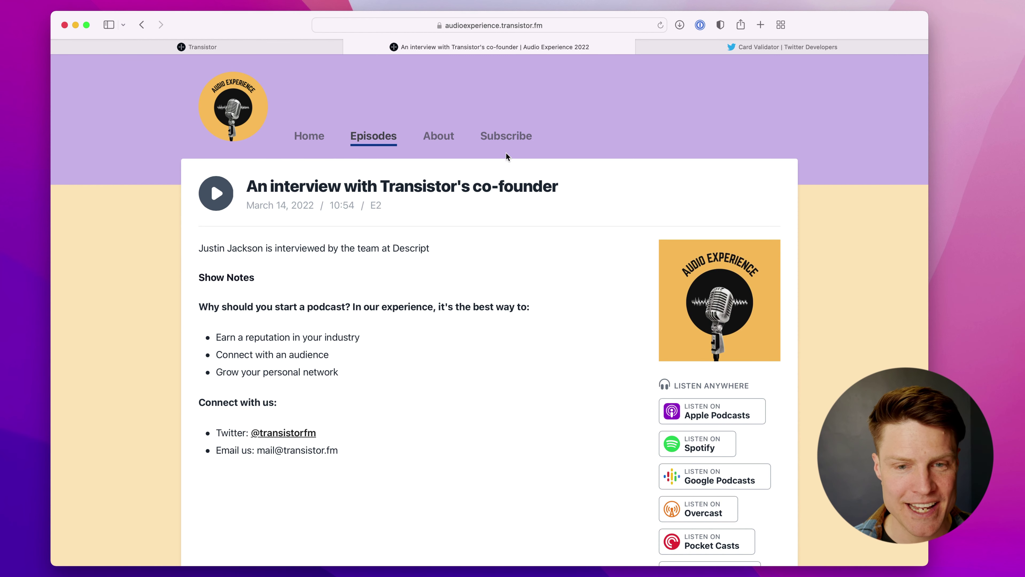
scroll(469, 344, down, 3)
scroll(475, 352, up, 3)
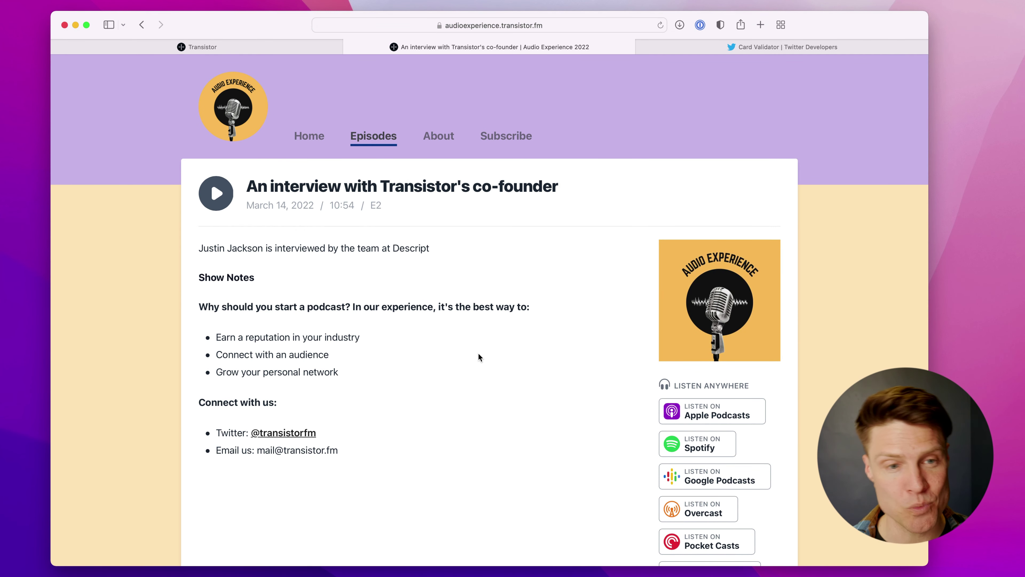
scroll(477, 350, down, 2)
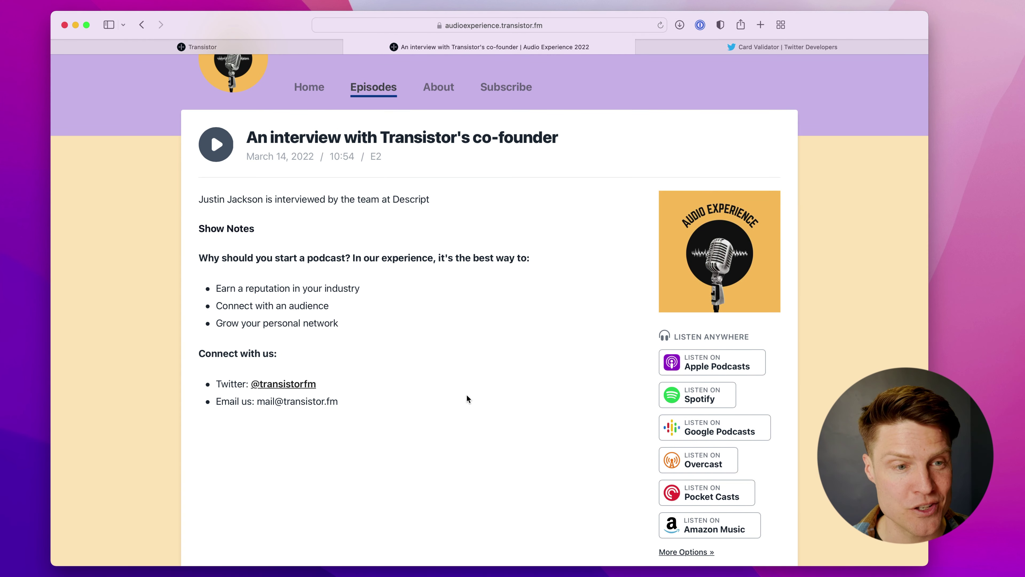
scroll(461, 224, up, 2)
click(226, 200)
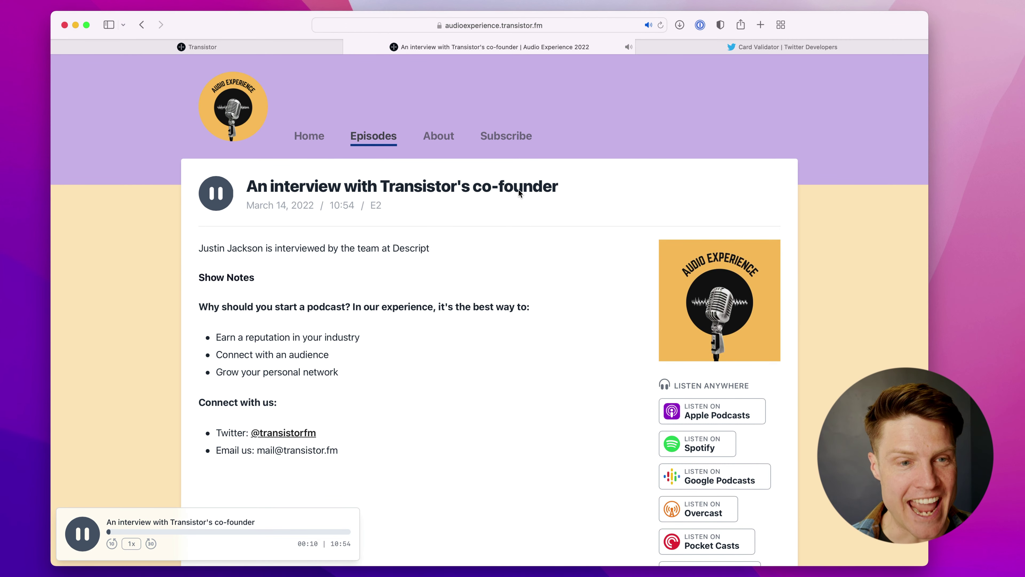
scroll(519, 194, down, 1)
- Skip ahead 30 seconds, pause, set playback to 1.7x, then view the About page
click(309, 114)
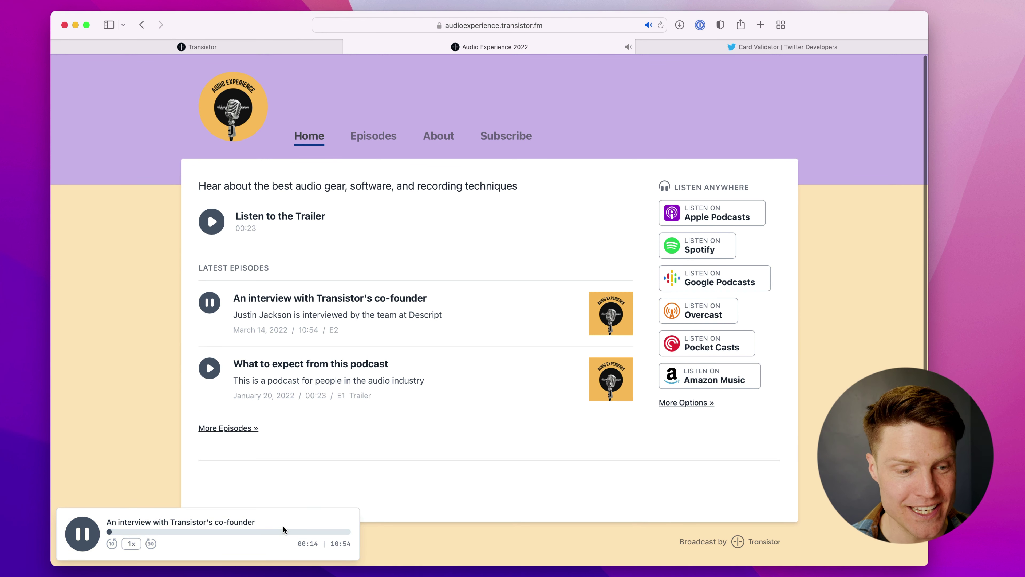
click(151, 544)
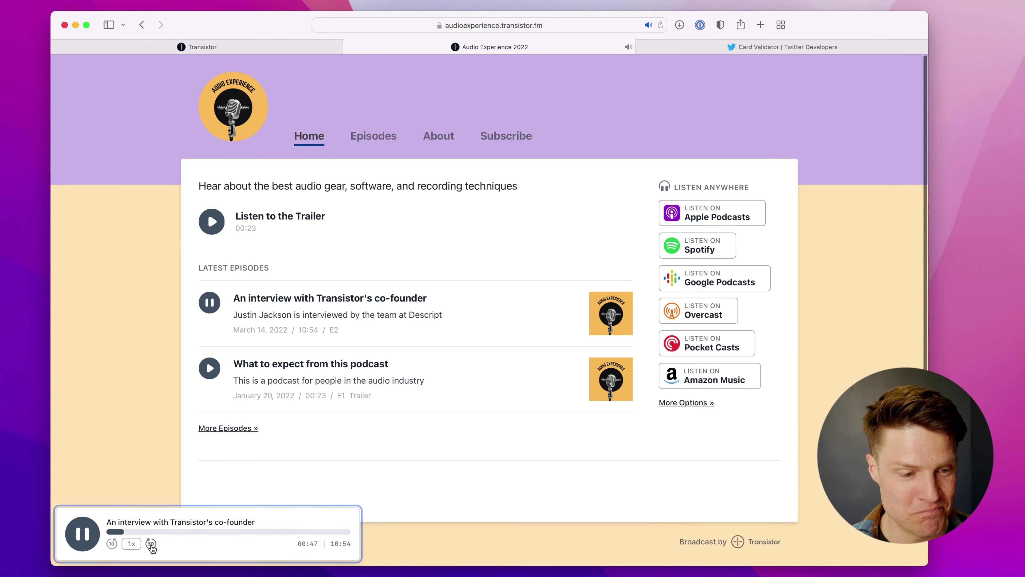
click(96, 541)
click(132, 545)
click(131, 543)
click(132, 543)
click(256, 253)
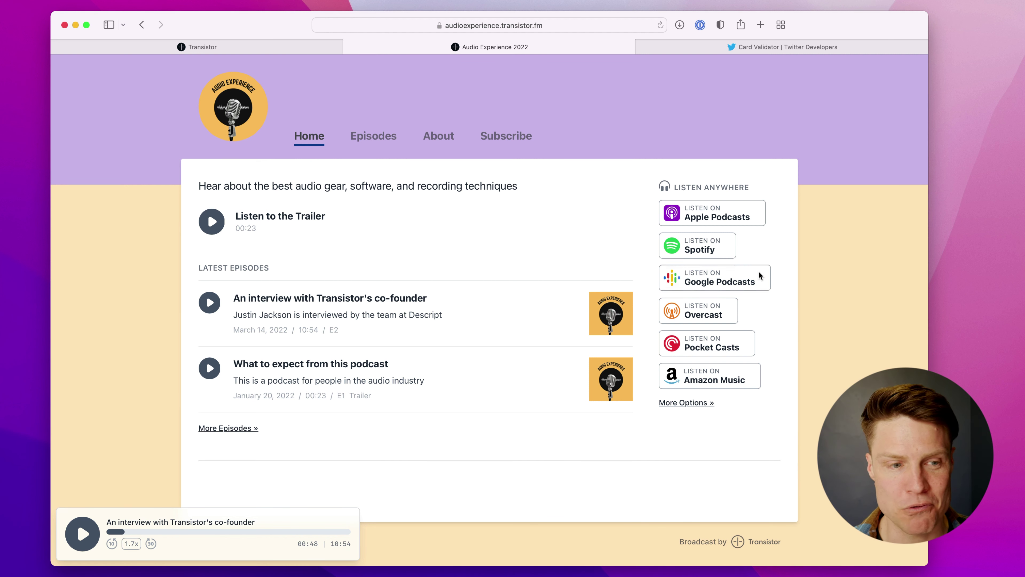
click(431, 135)
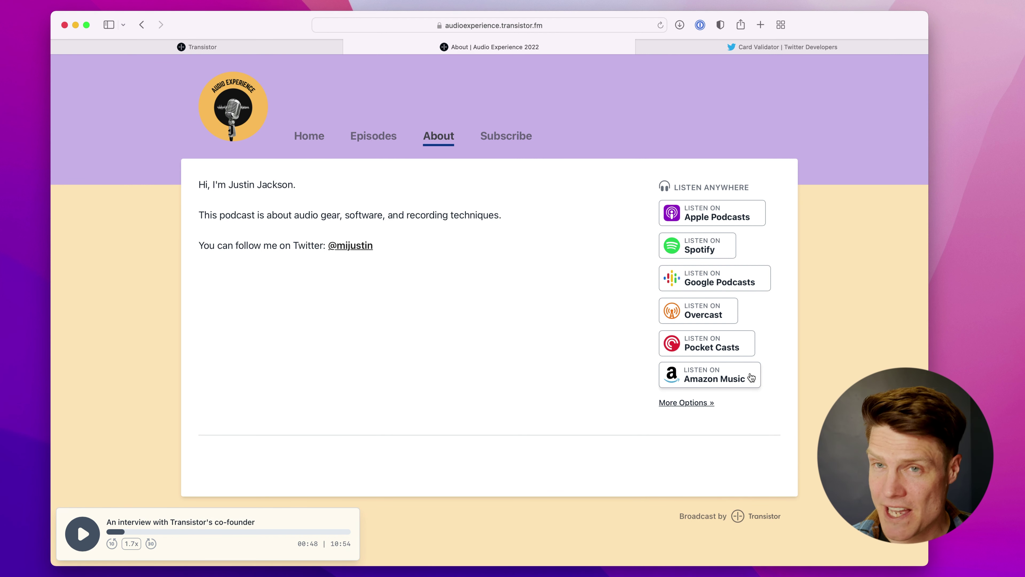
- Open the Subscribe page on the Audio Experience 2022 site
click(503, 139)
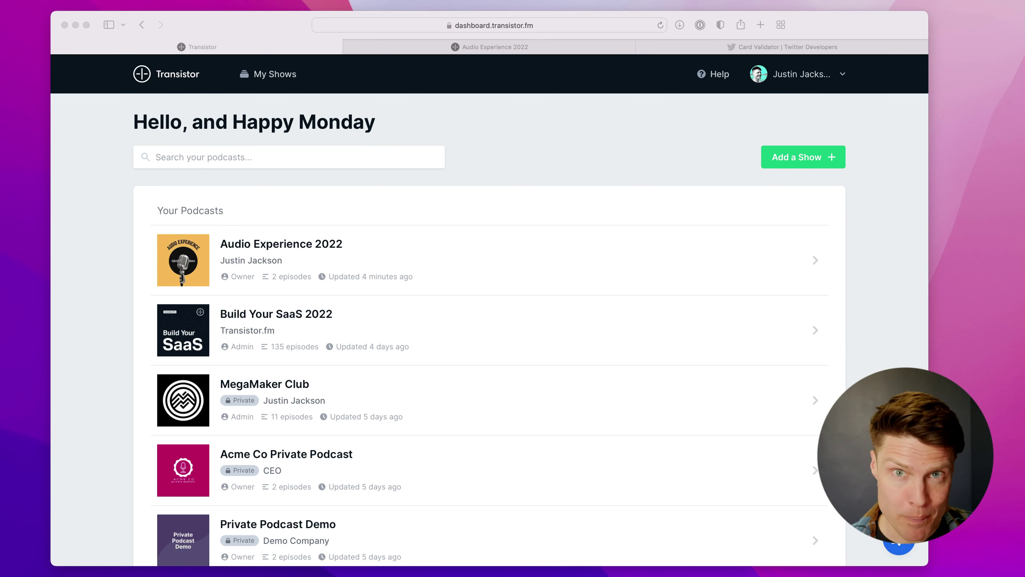
- Open Awesome Podcast's website setup and leave the subdomain field empty for now
scroll(489, 327, down, 10)
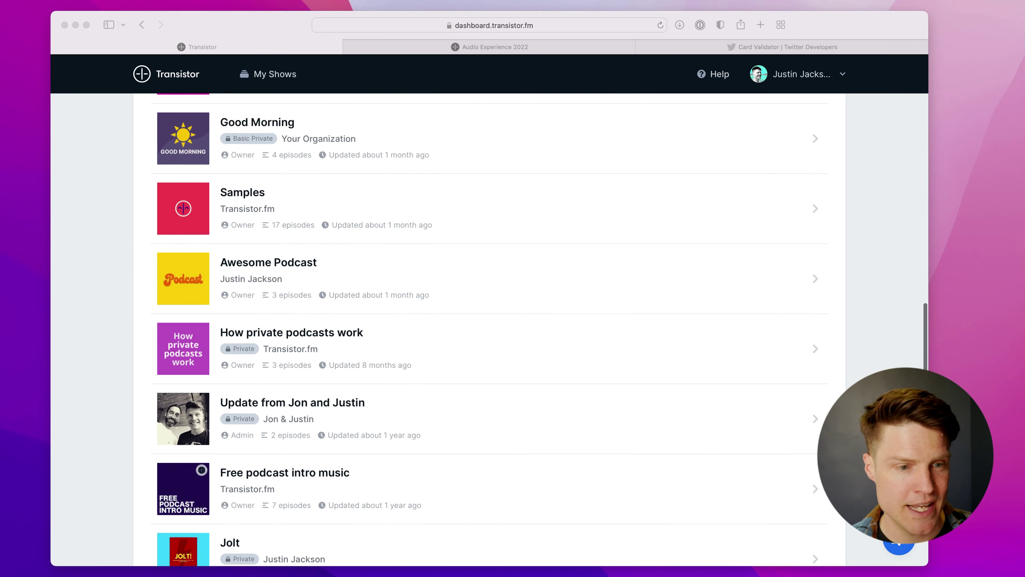
click(253, 272)
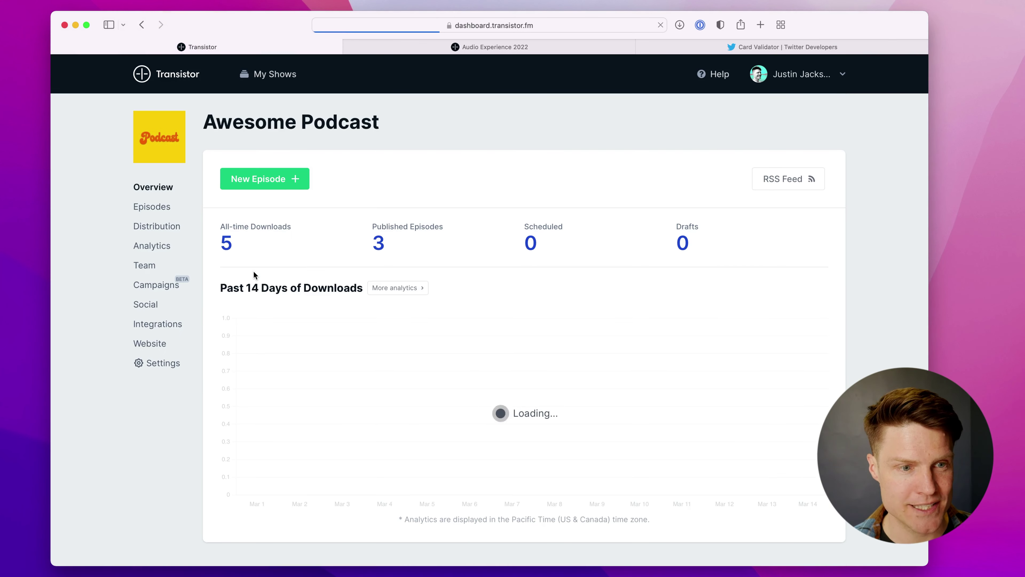
click(150, 344)
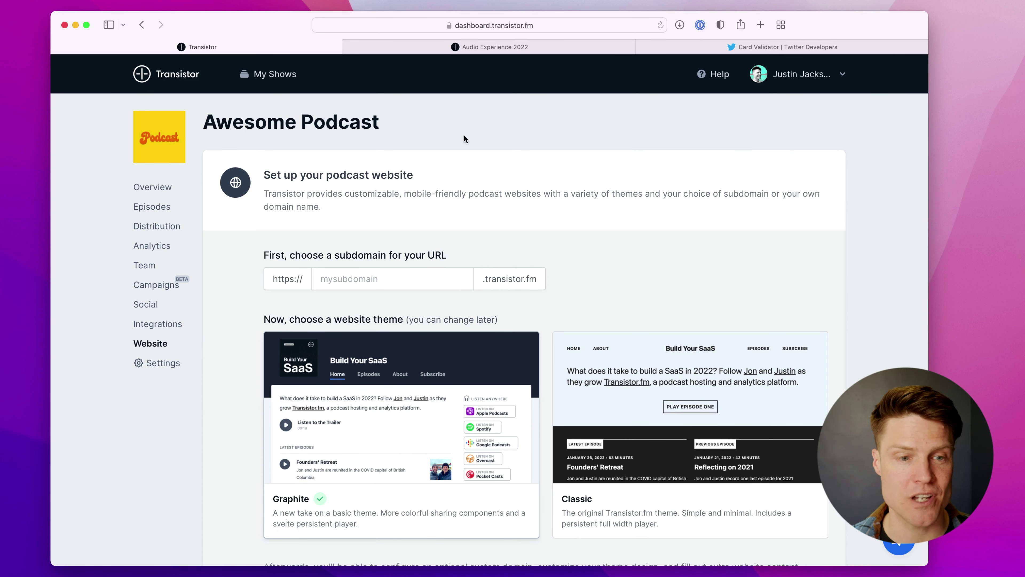
scroll(452, 277, down, 2)
scroll(413, 236, down, 1)
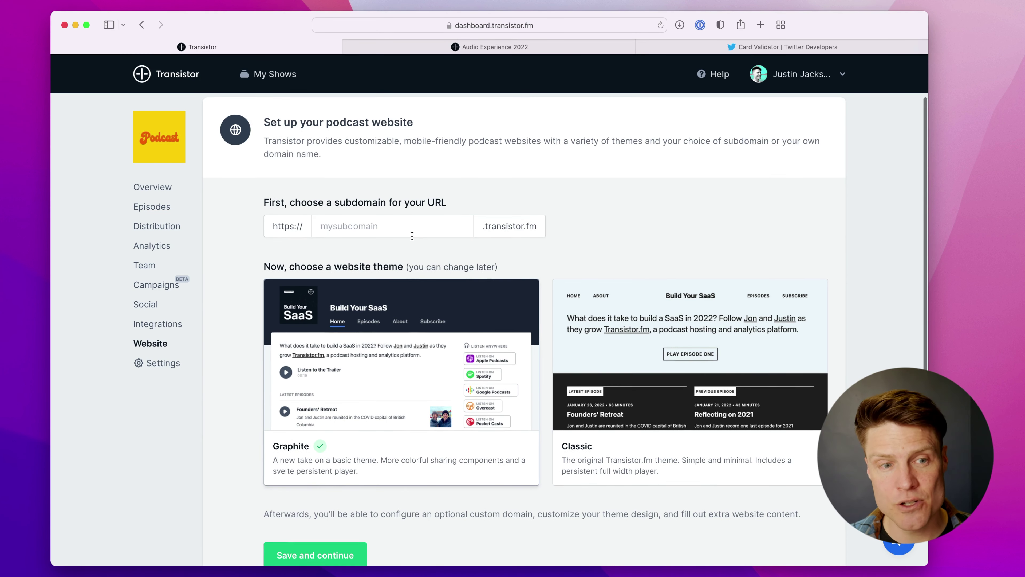
click(411, 232)
click(660, 230)
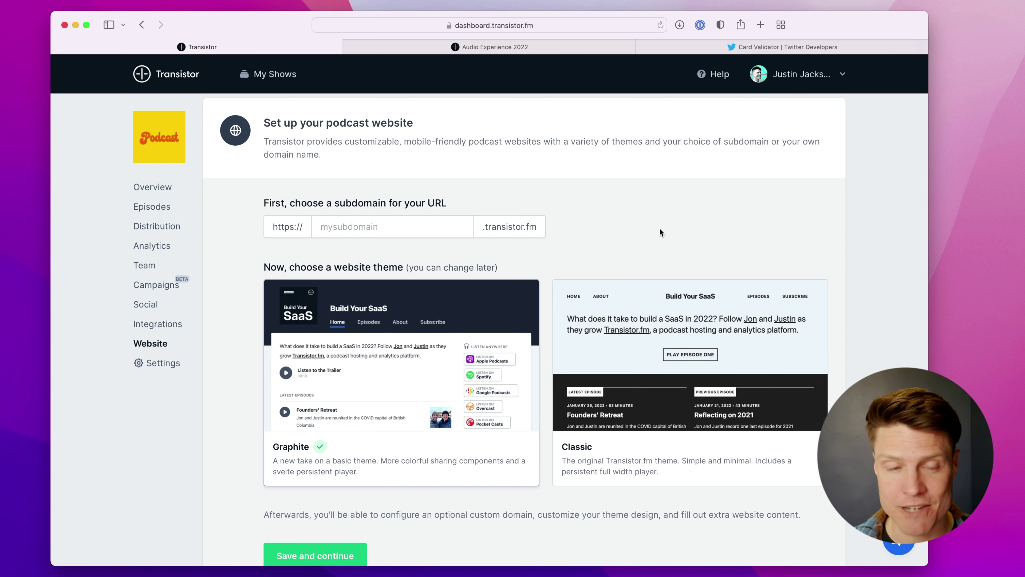
- Enter awesome-pod as the subdomain and create the site on the Graphite theme
click(396, 227)
text(awesome-pod)
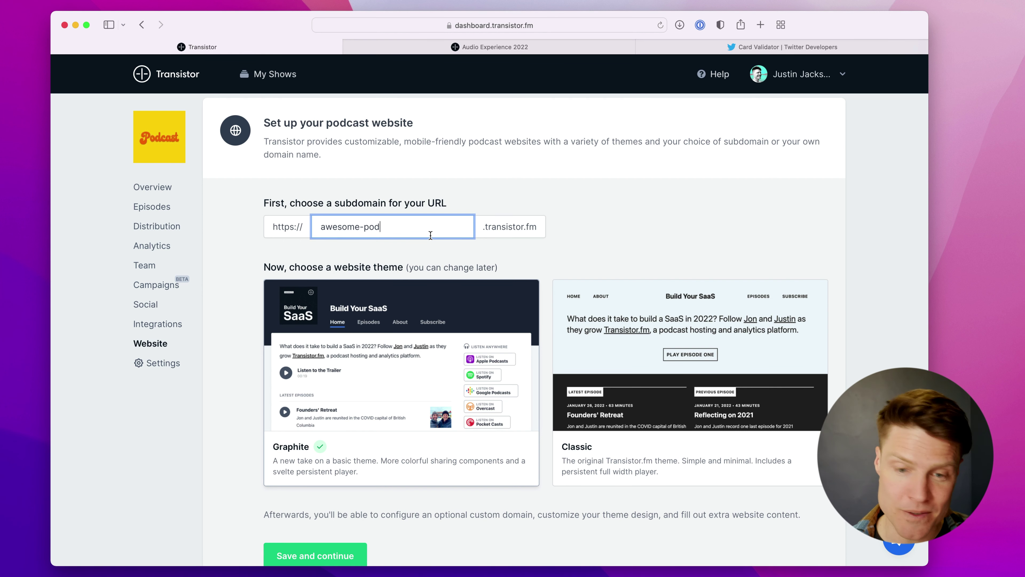
click(472, 264)
scroll(472, 265, down, 4)
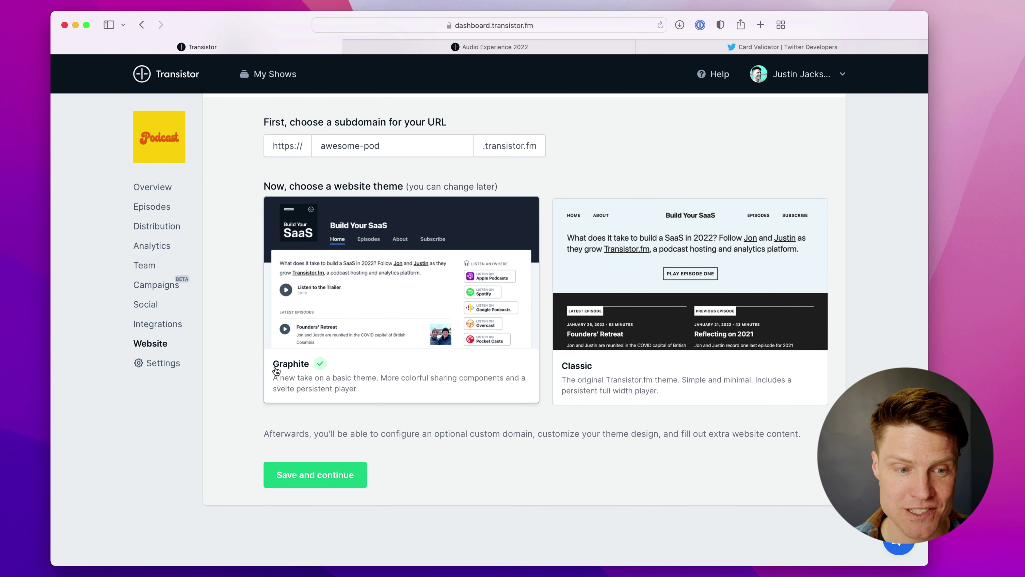
click(300, 475)
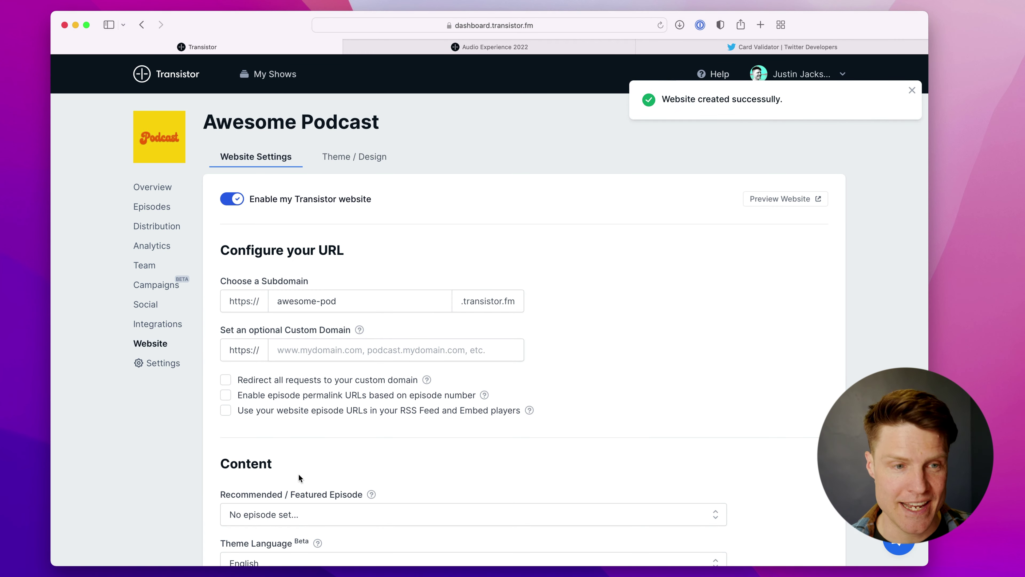
click(804, 199)
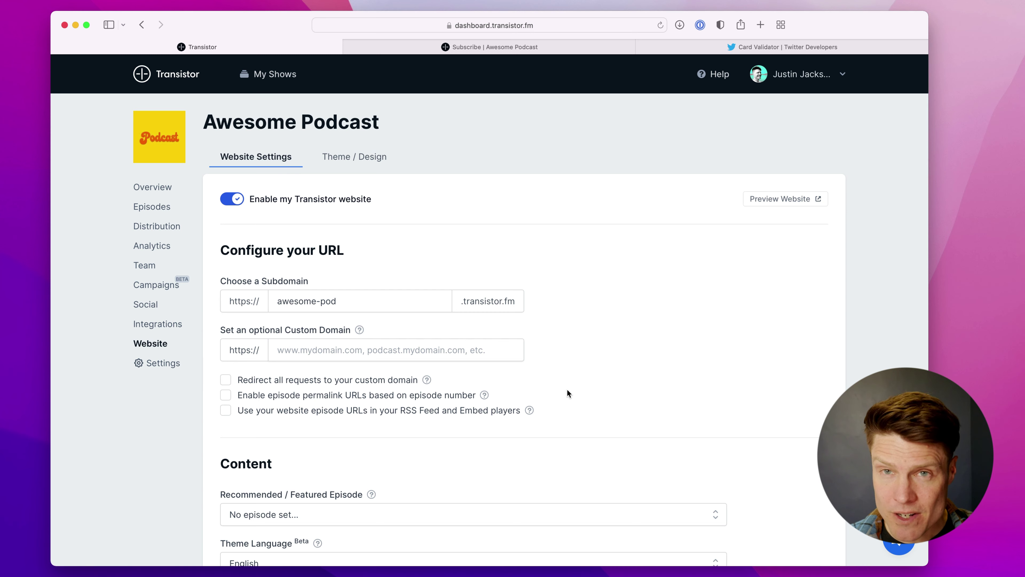
- Leave the custom domain empty and feature The open podcast ecosystem episode
scroll(568, 388, down, 4)
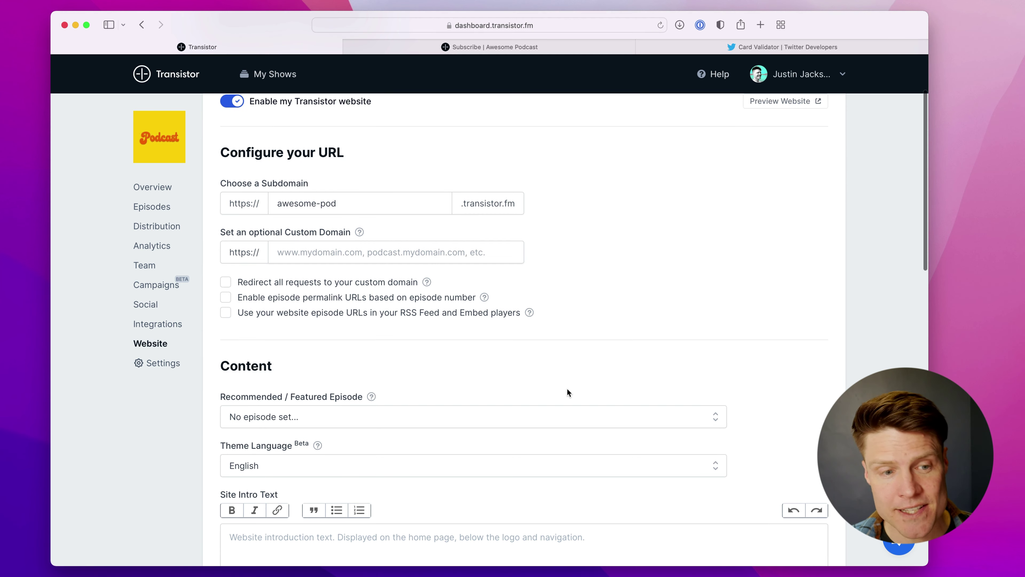
click(294, 244)
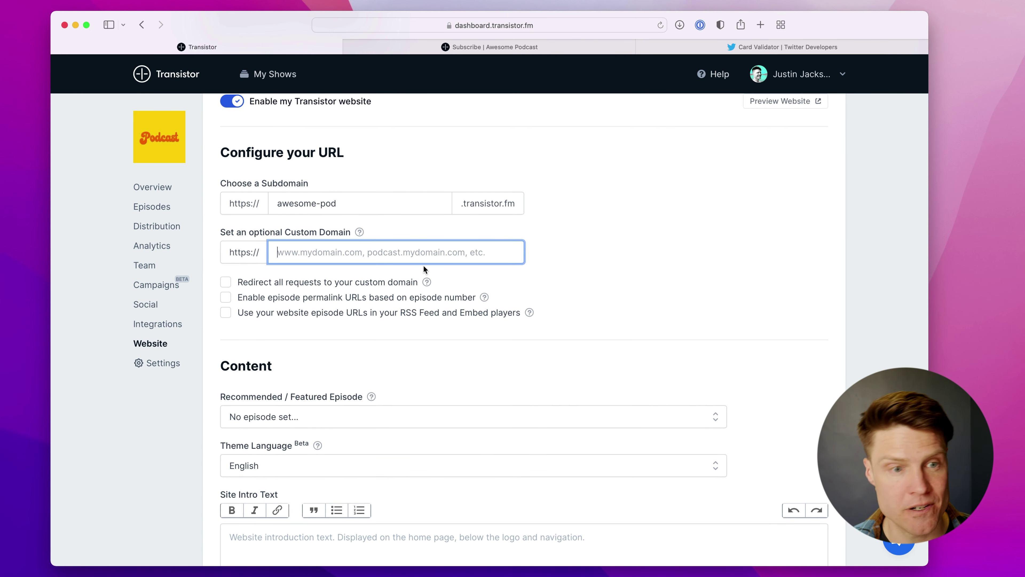
click(654, 285)
scroll(653, 287, down, 6)
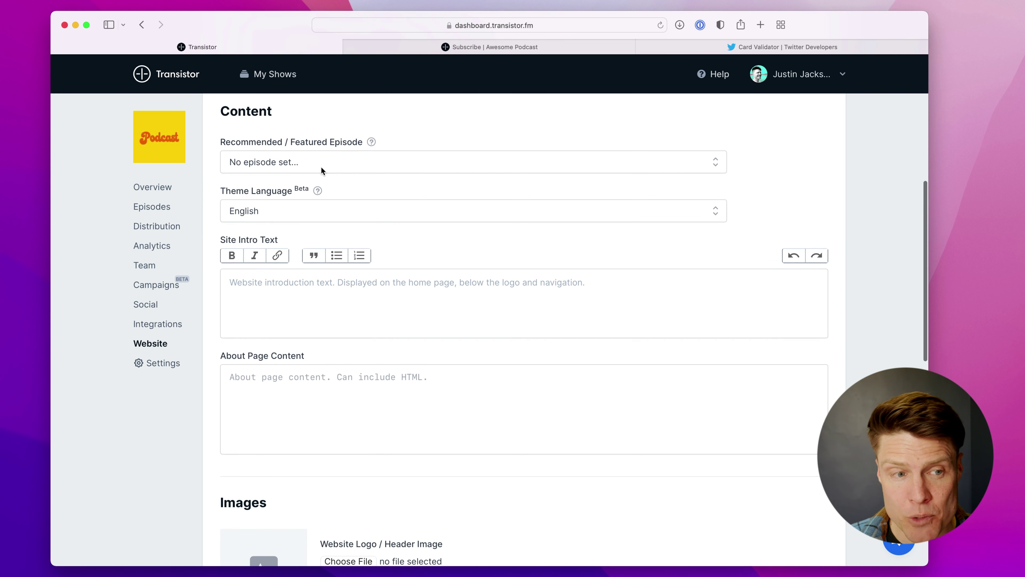
click(338, 163)
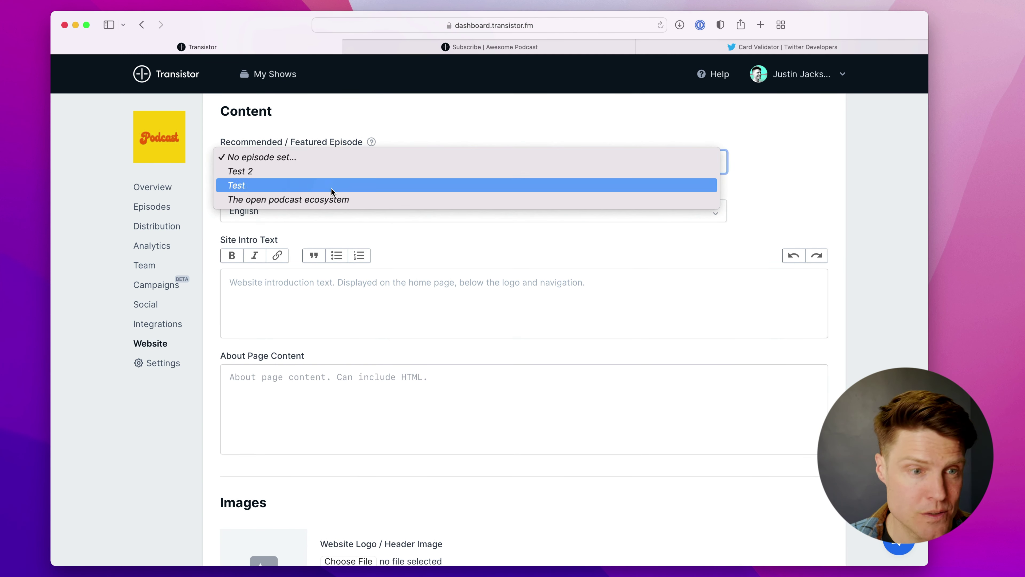
click(332, 200)
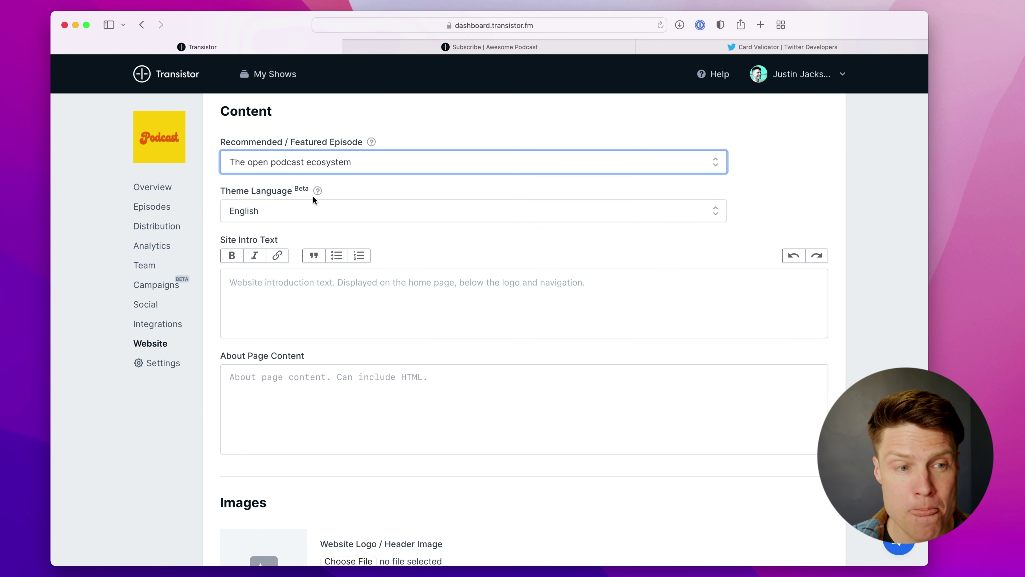
- Set the theme language to Spanish and save the website settings
click(320, 209)
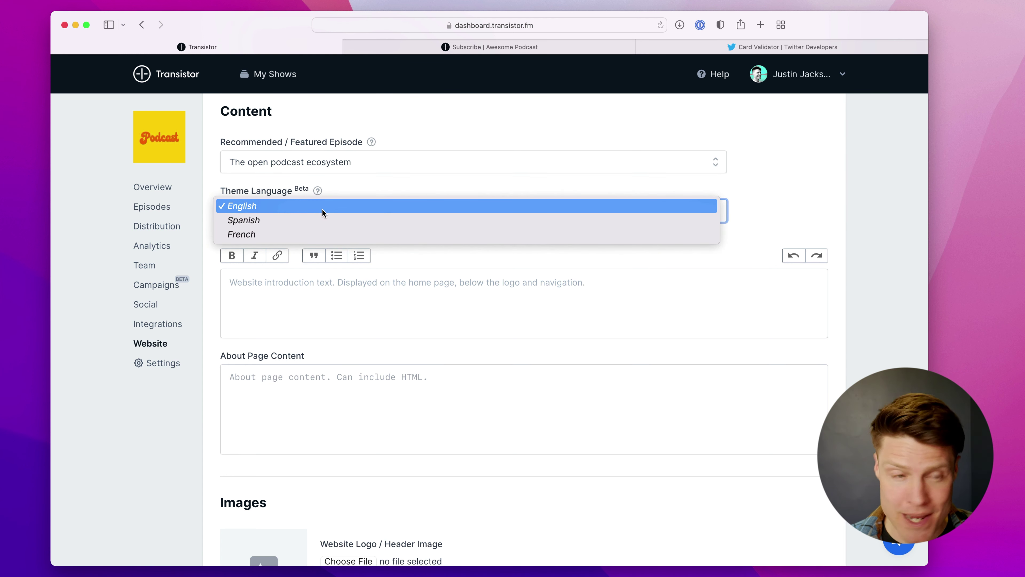
click(323, 219)
scroll(414, 389, down, 8)
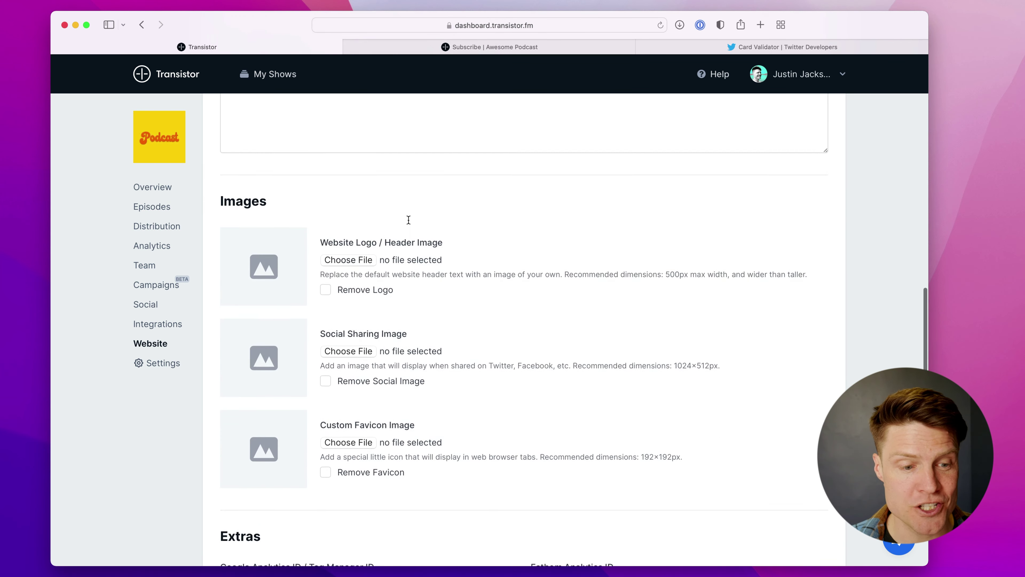
scroll(384, 364, down, 5)
click(279, 489)
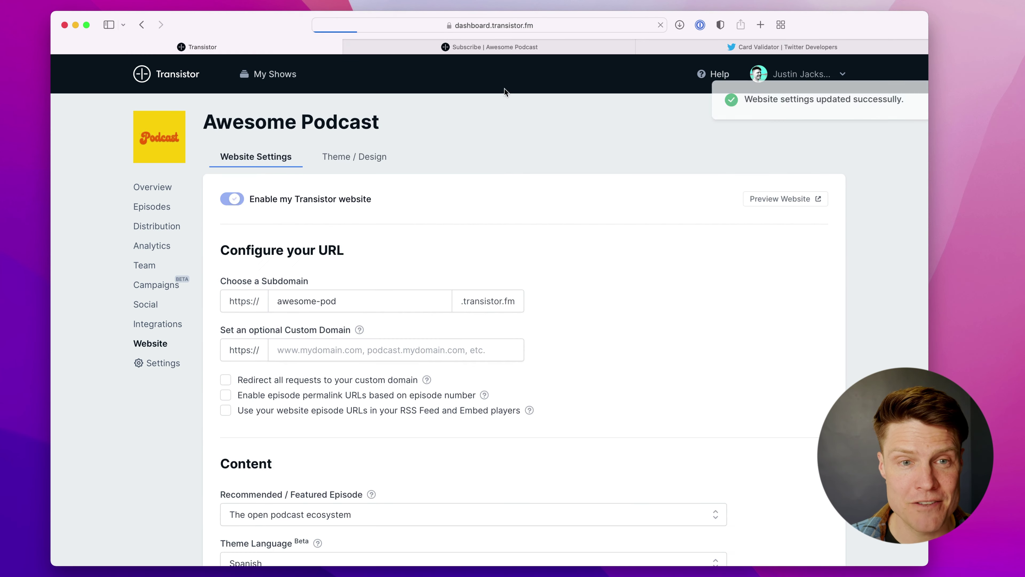
- Reload the live Awesome Podcast site and view its Spanish Inicio page
click(499, 45)
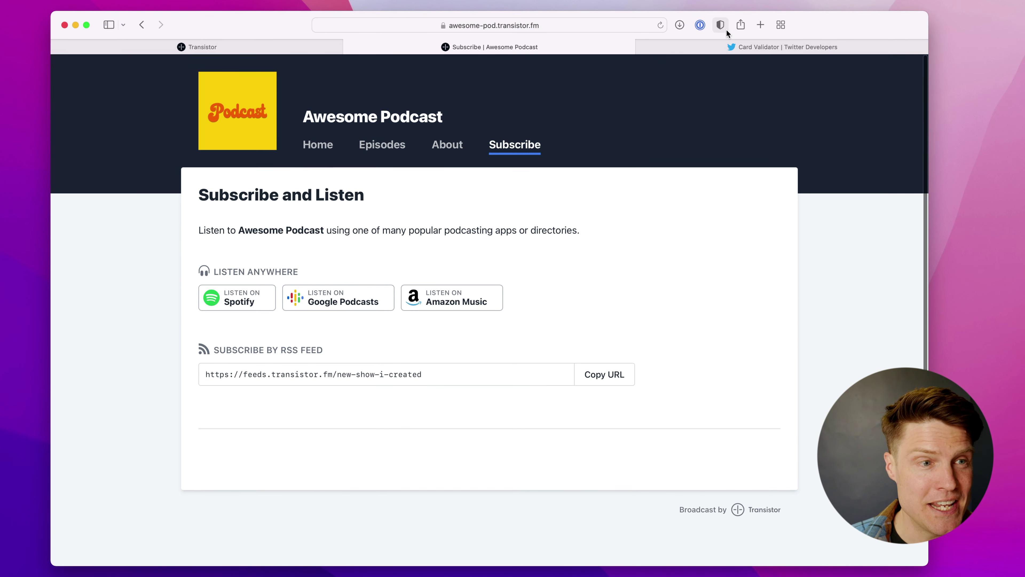
click(661, 25)
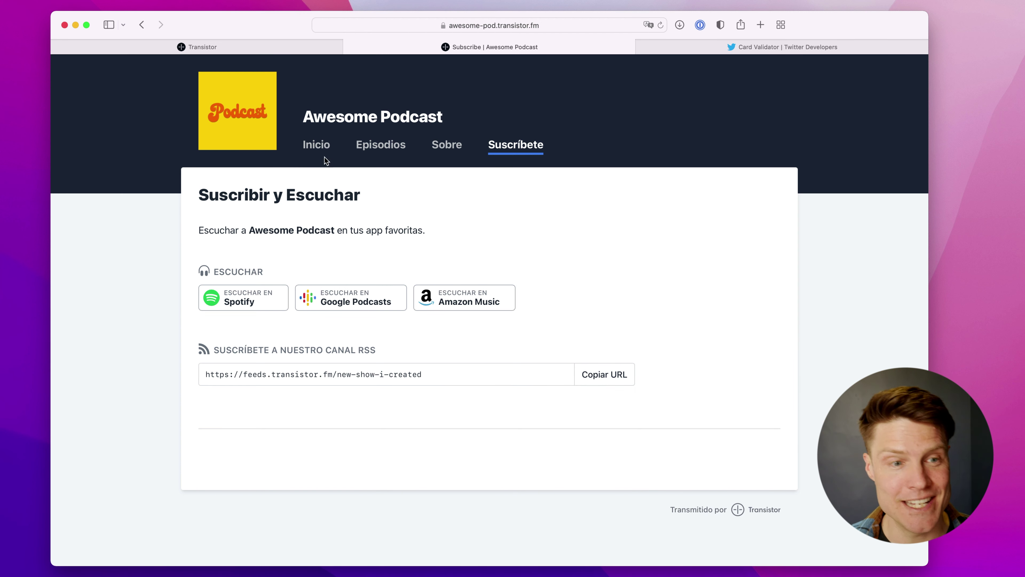
click(322, 148)
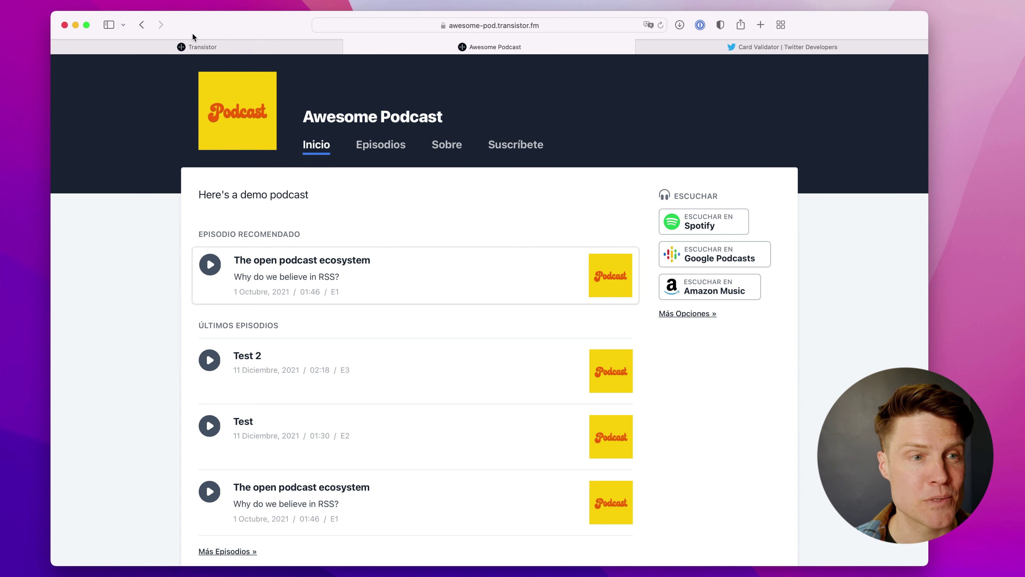
- Set the theme language back to English in Website Settings
click(196, 47)
scroll(403, 401, down, 3)
scroll(403, 401, down, 2)
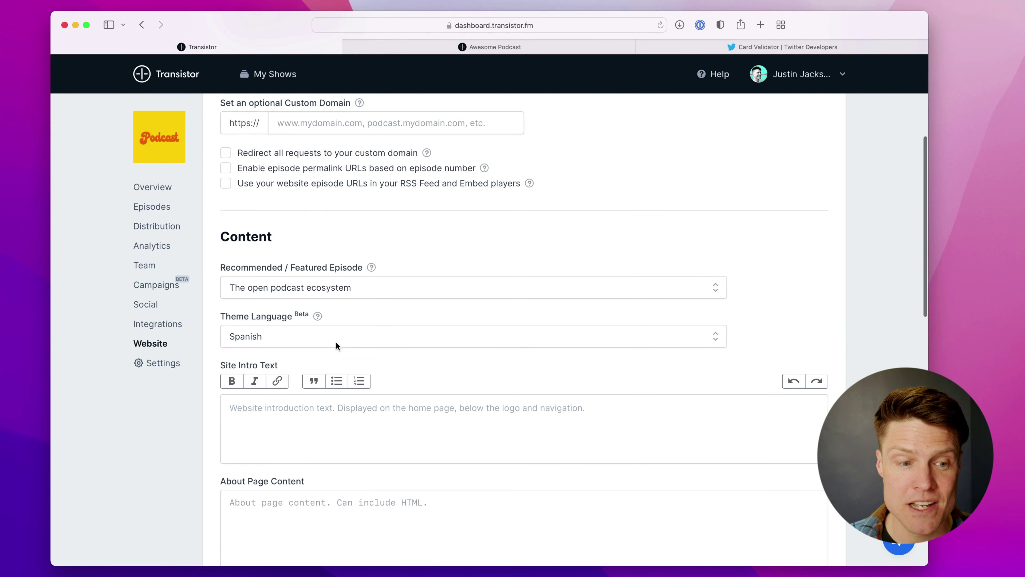
click(339, 339)
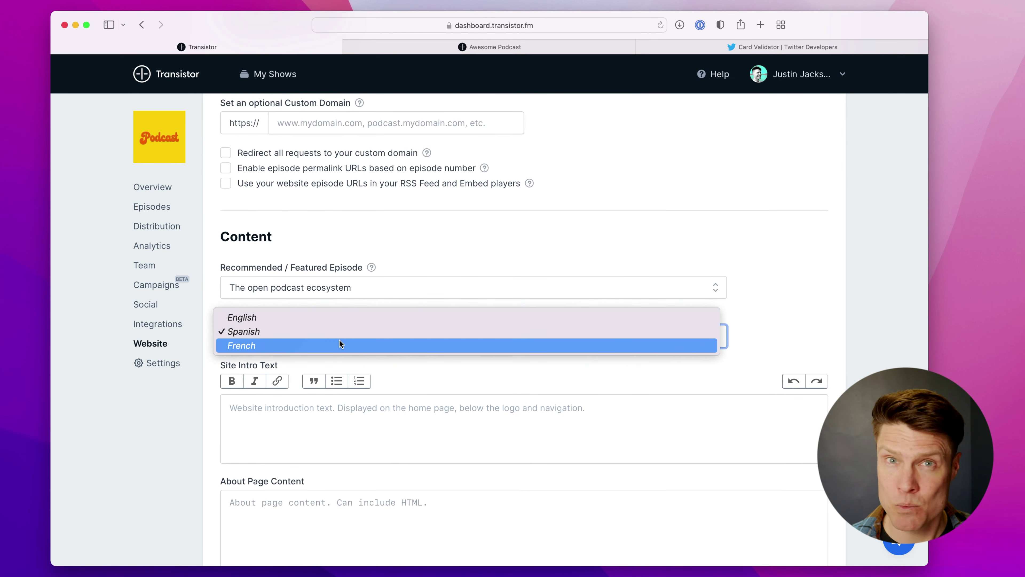
click(313, 316)
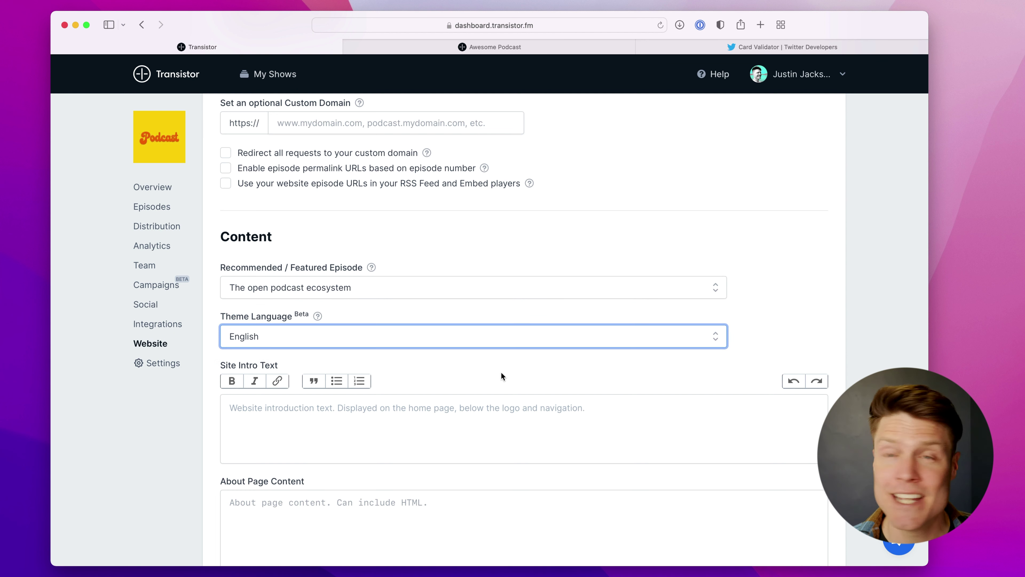
- Start the Site Intro Text with 'Here's a new podcast'
scroll(517, 453, down, 3)
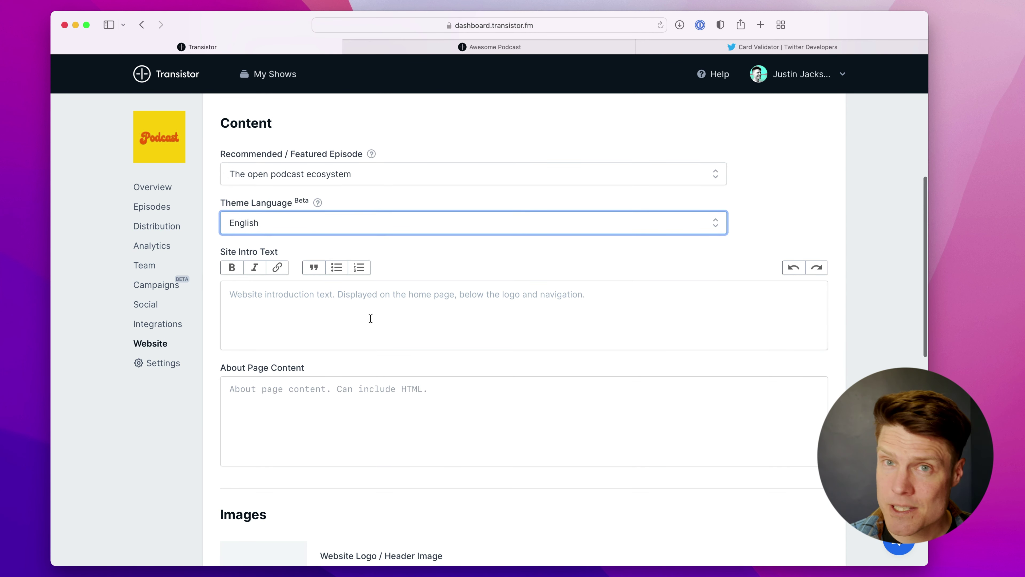
click(373, 307)
text(Here's a new podcast)
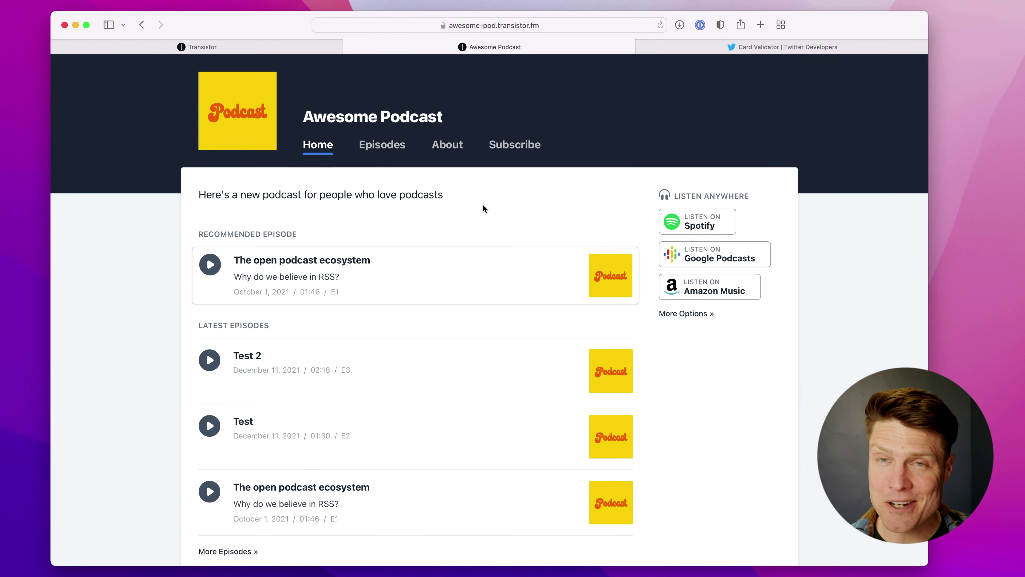
- Paste the HTML bio into the About Page Content field
click(282, 47)
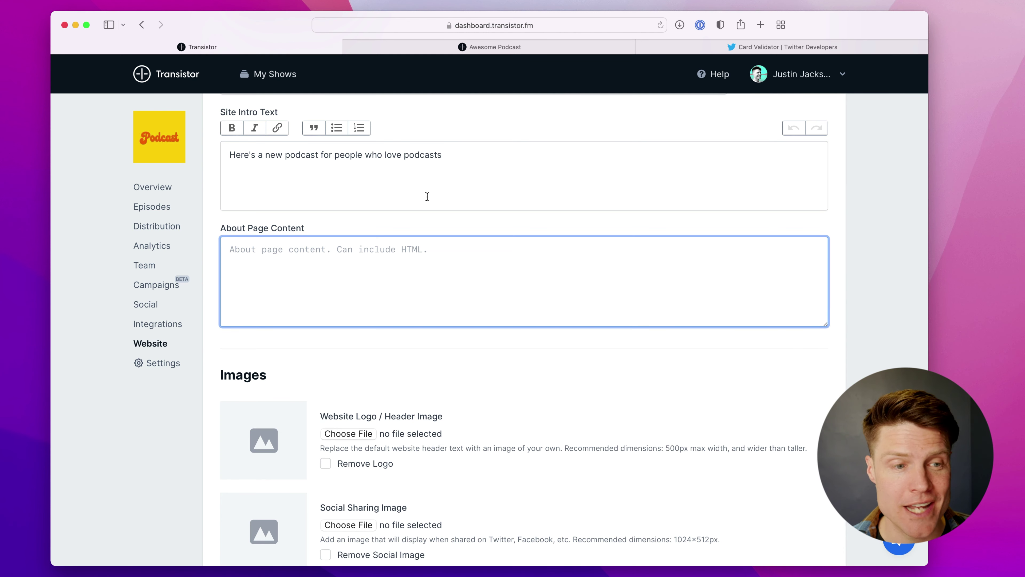
key(super+v)
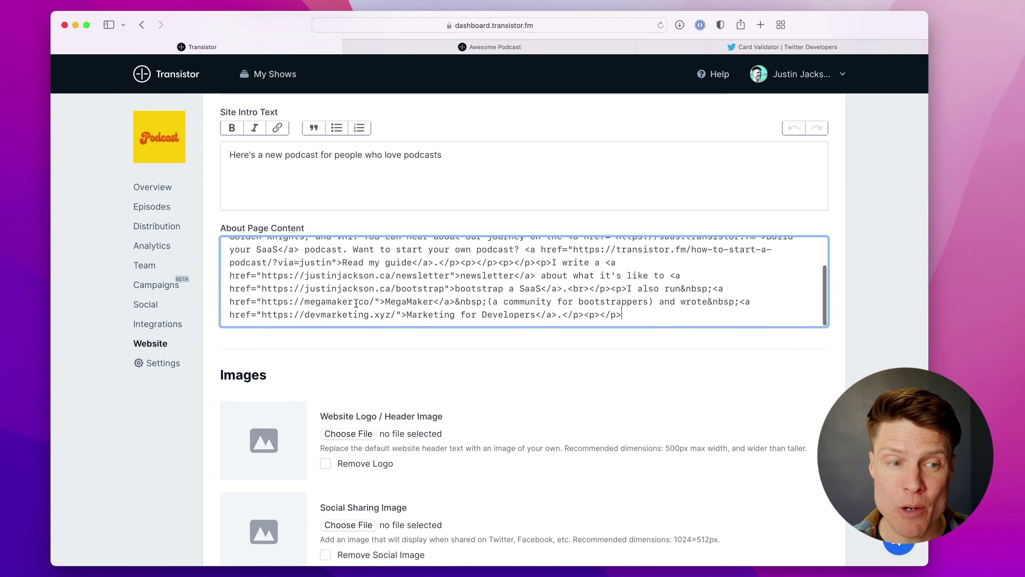
scroll(427, 196, down, 3)
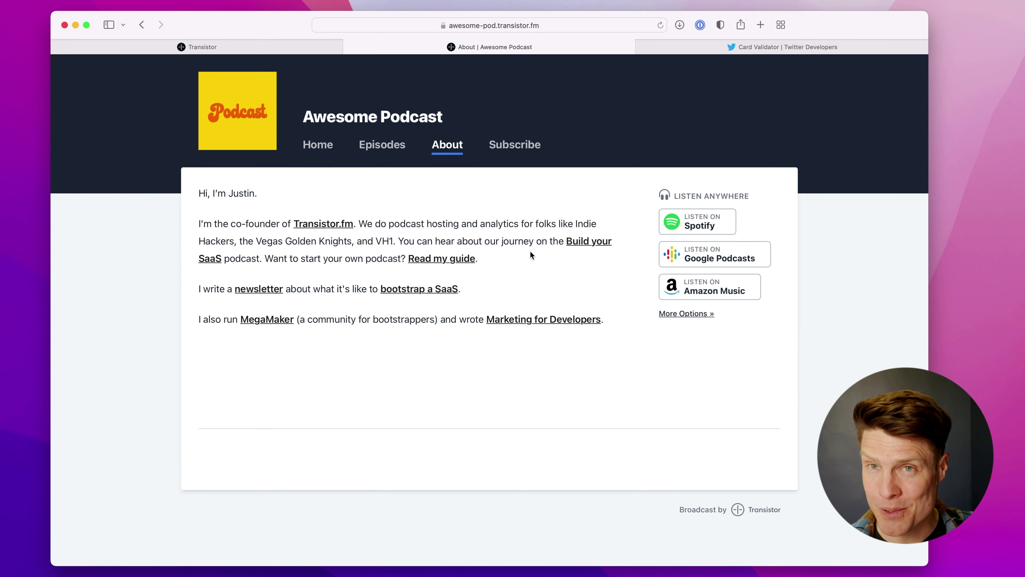
click(288, 49)
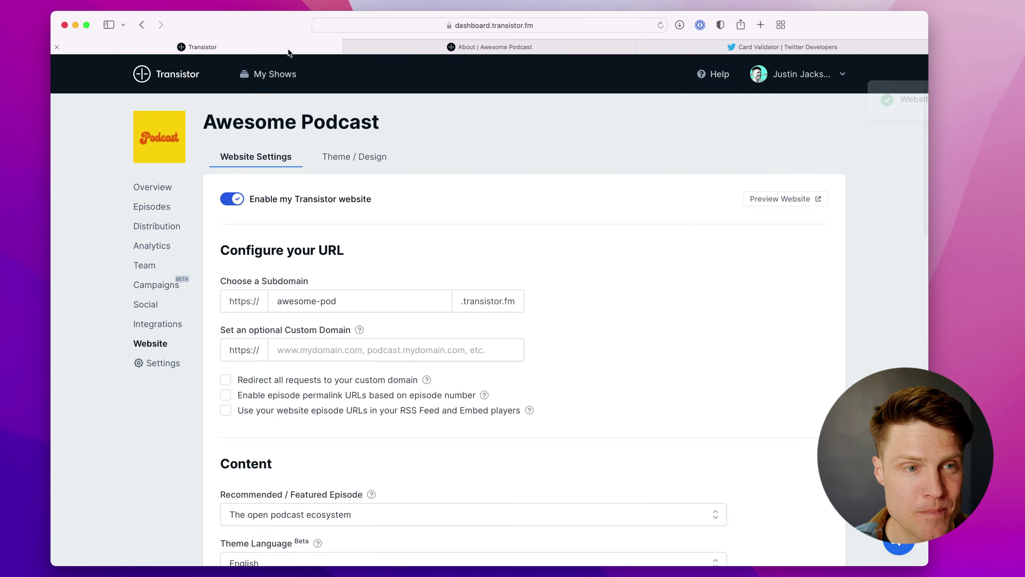
- In the theme design settings, set the header text colour to a saturated yellow
click(355, 162)
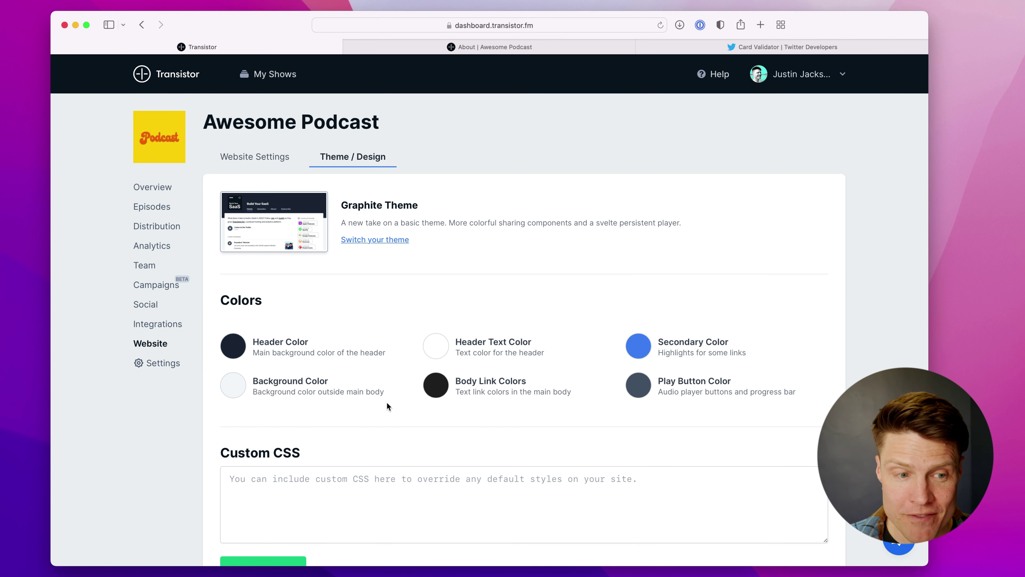
scroll(365, 400, down, 3)
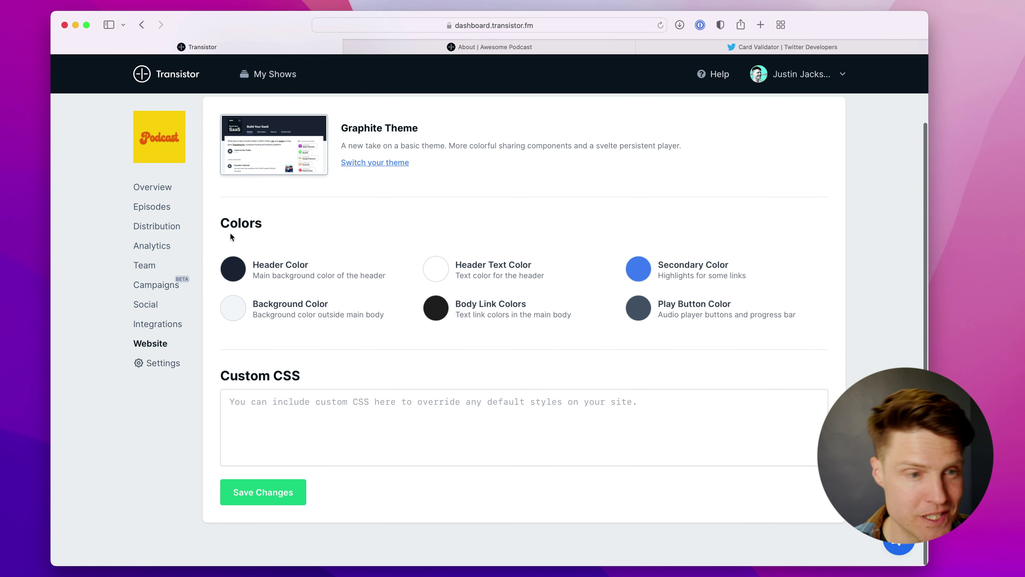
click(448, 267)
drag(416, 364, 419, 362)
click(498, 289)
click(447, 395)
- Set the secondary colour to dark navy #09347A and save the theme changes
click(637, 267)
click(692, 322)
click(650, 395)
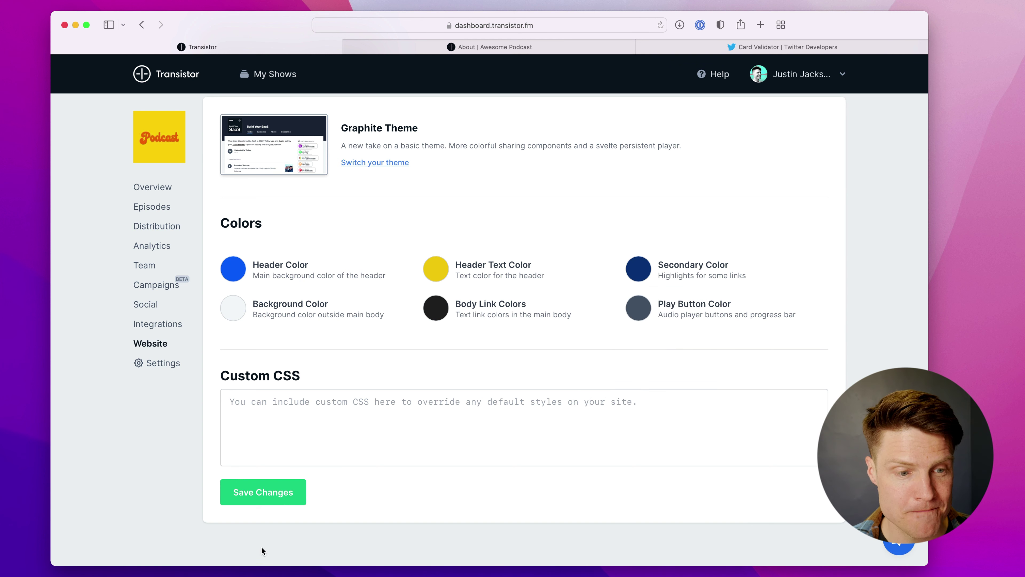
click(264, 490)
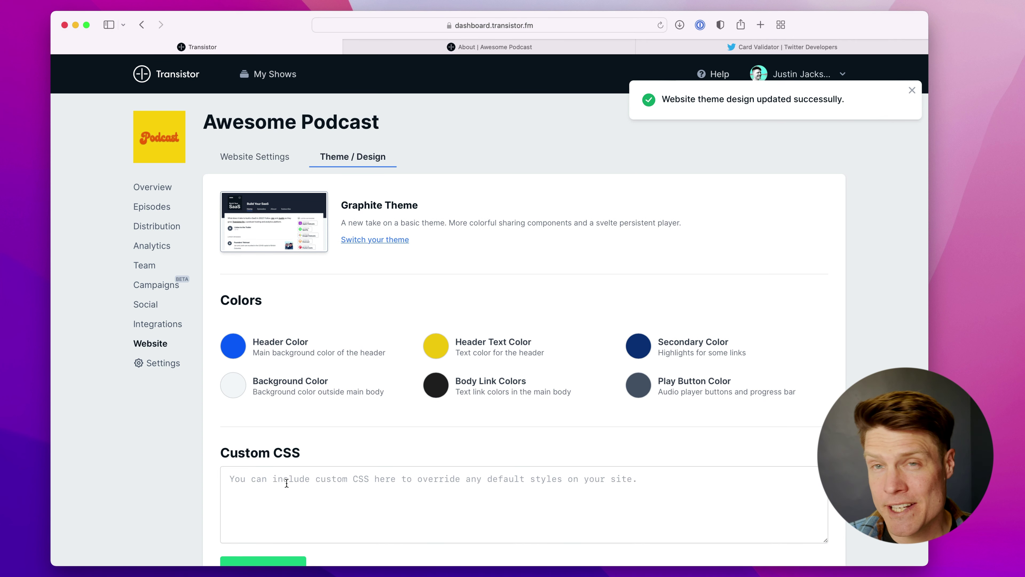
click(502, 42)
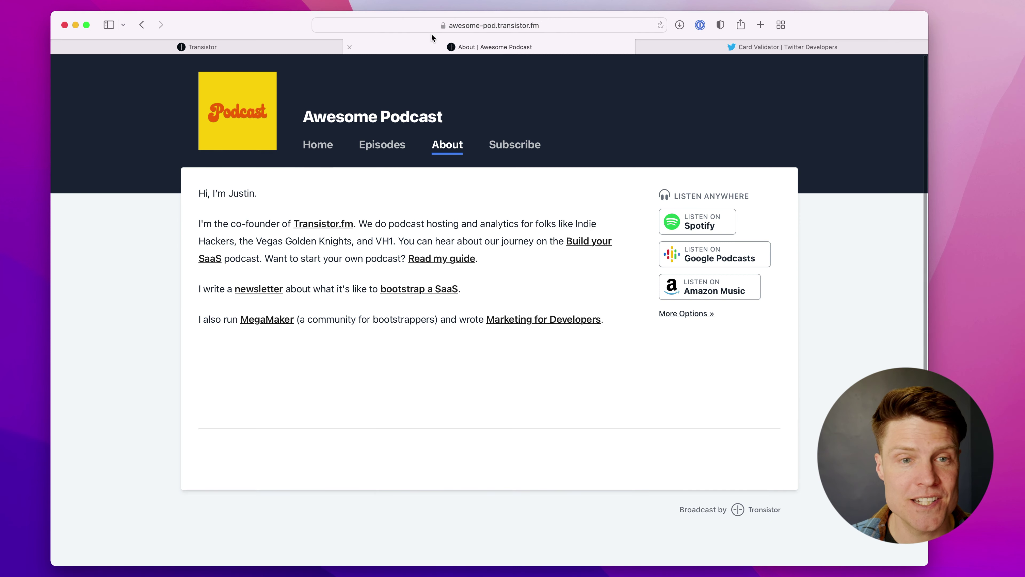
click(661, 25)
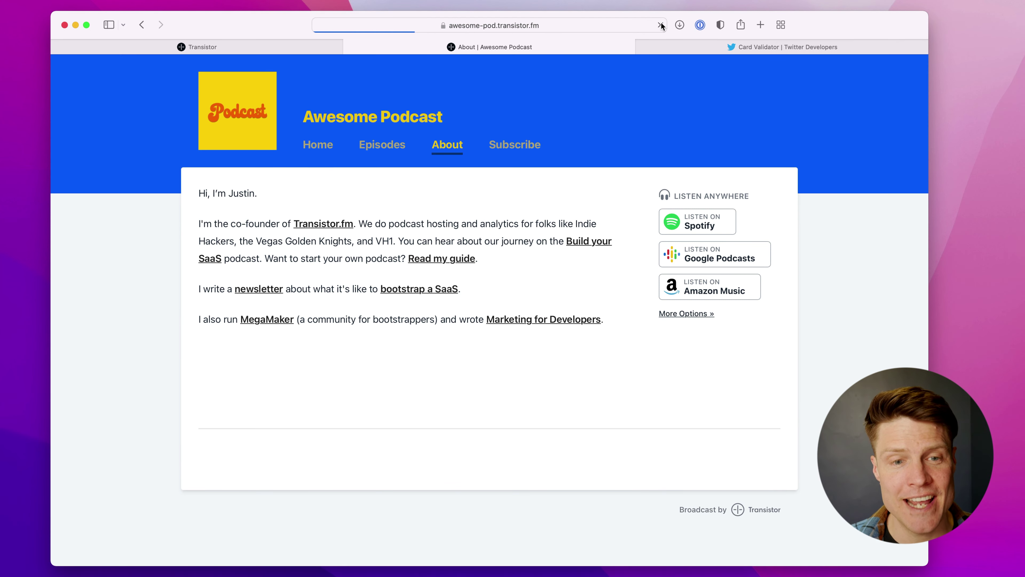
click(317, 144)
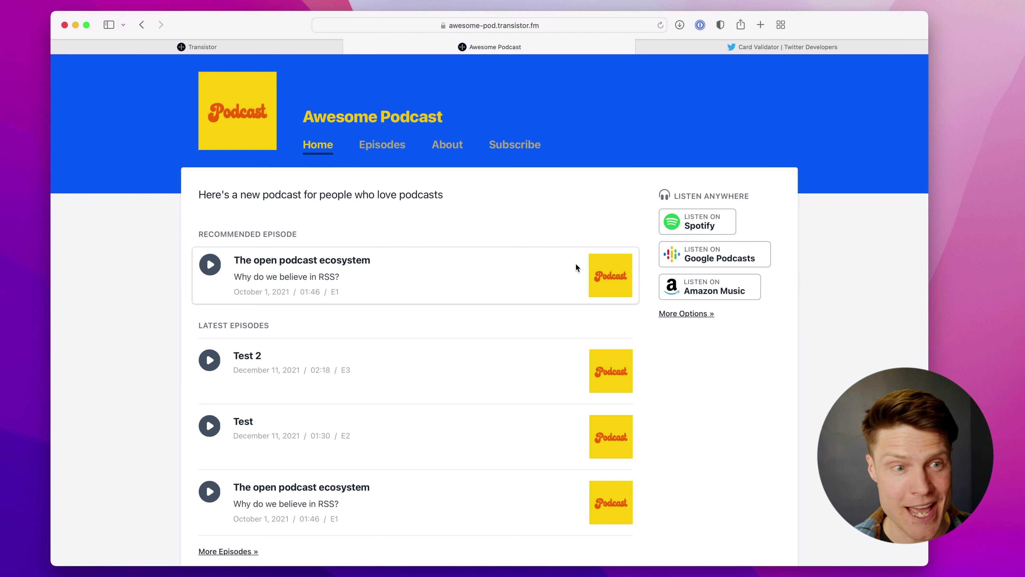
click(310, 47)
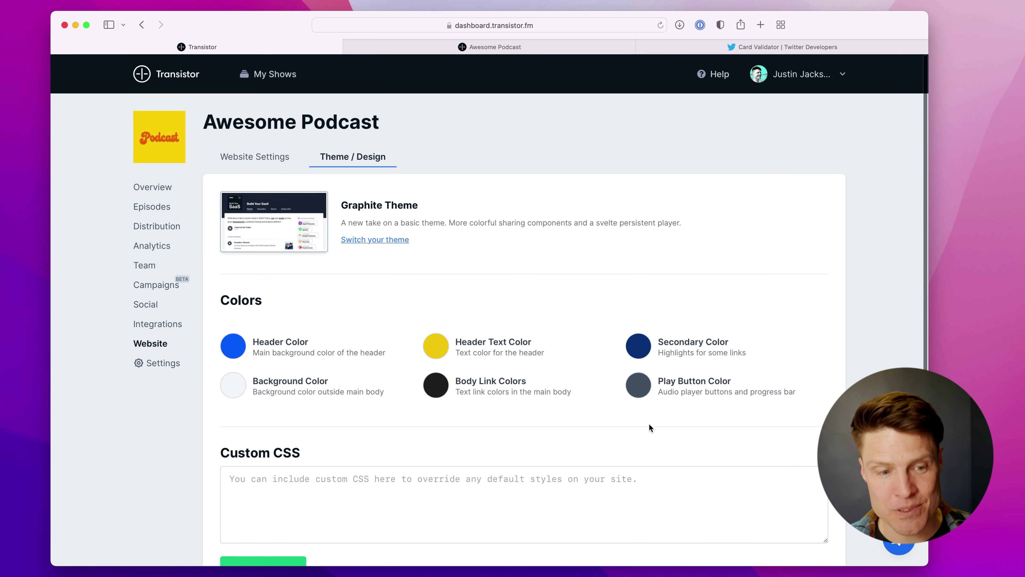
- Scroll down the Build Your SaaS example site at saas.transistor.fm
scroll(650, 424, down, 3)
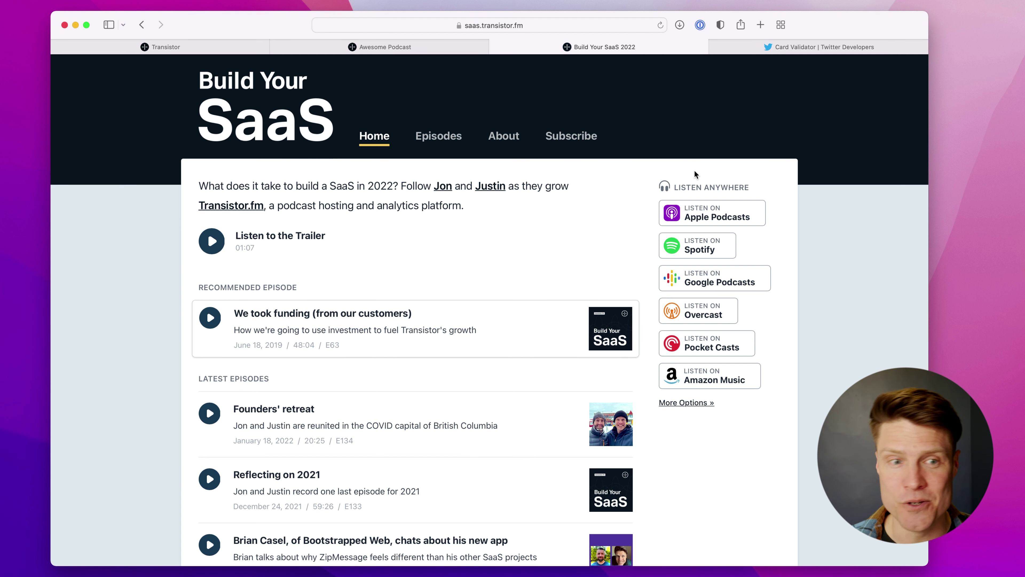
- Return to the dashboard with Super+1 and scroll down the podcast list
key(super+1)
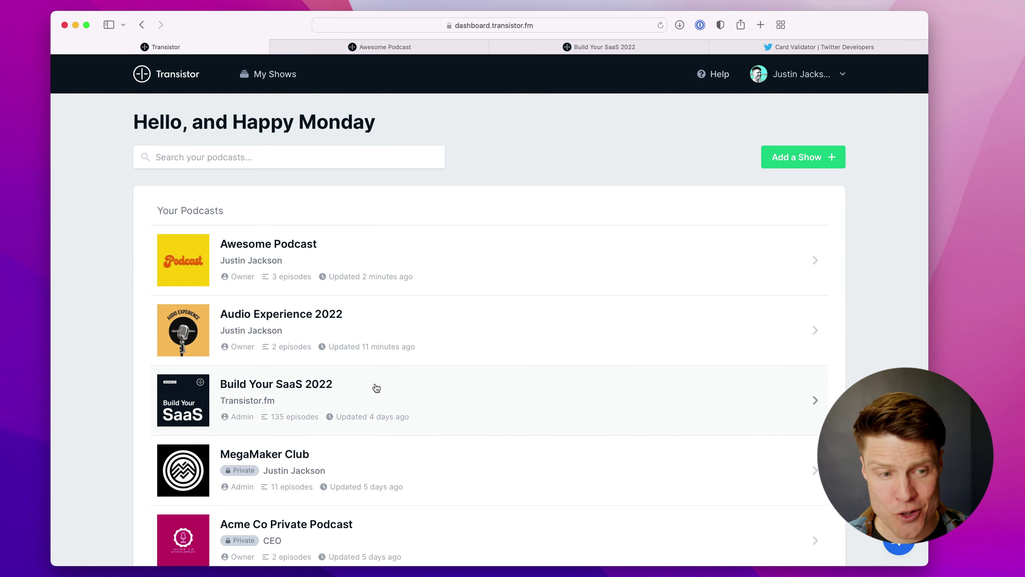
scroll(380, 394, down, 5)
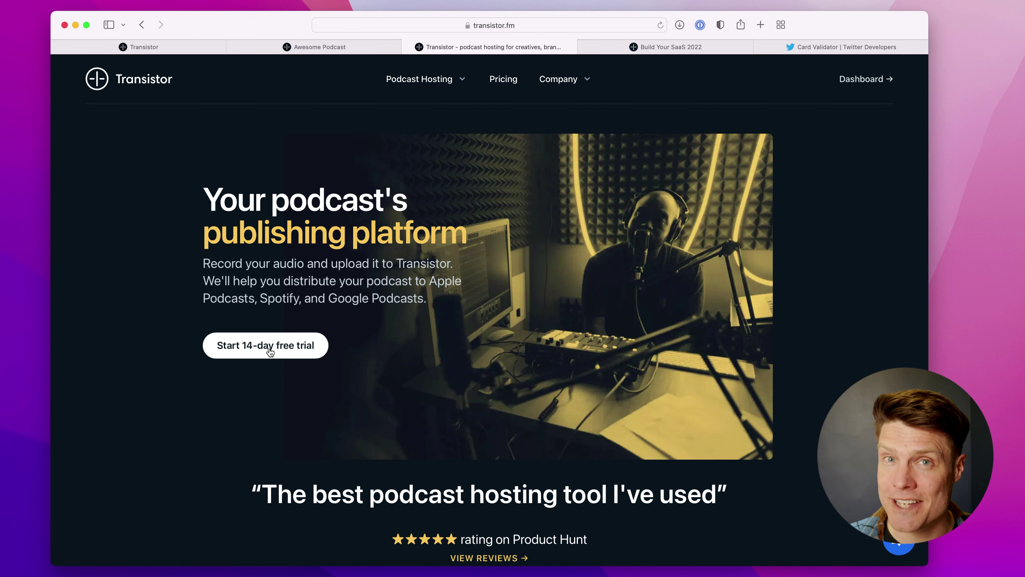
click(898, 545)
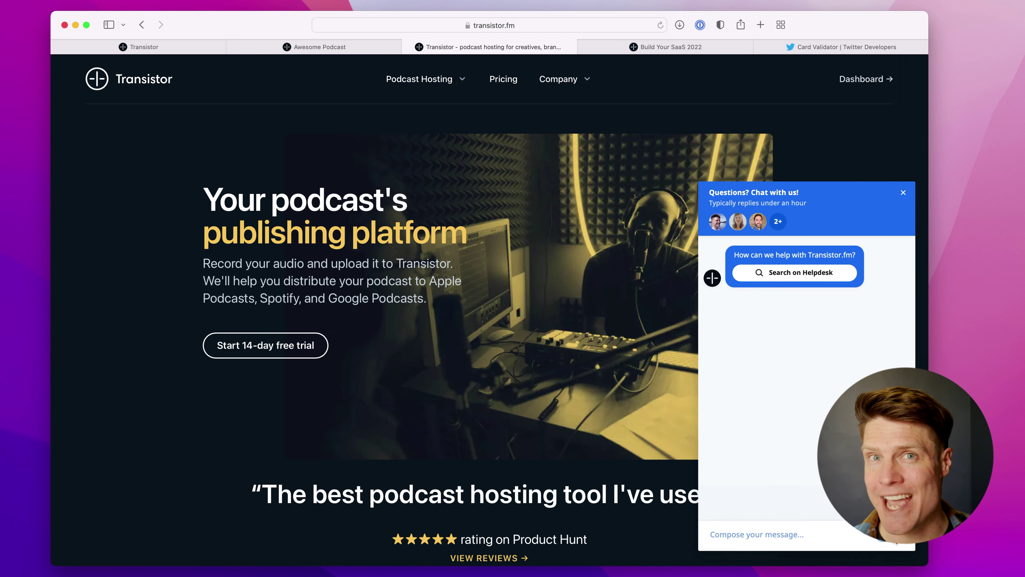
click(905, 194)
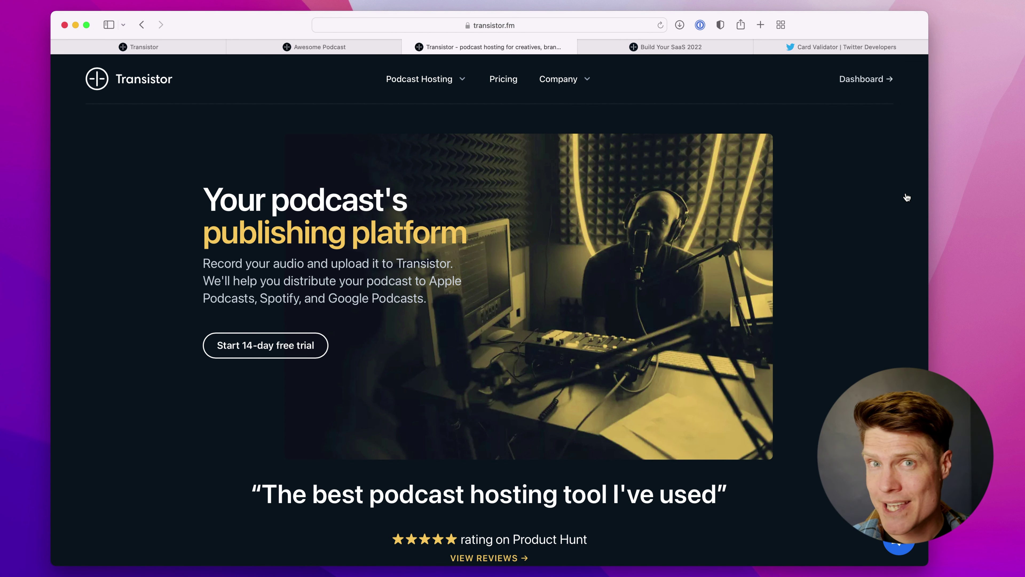